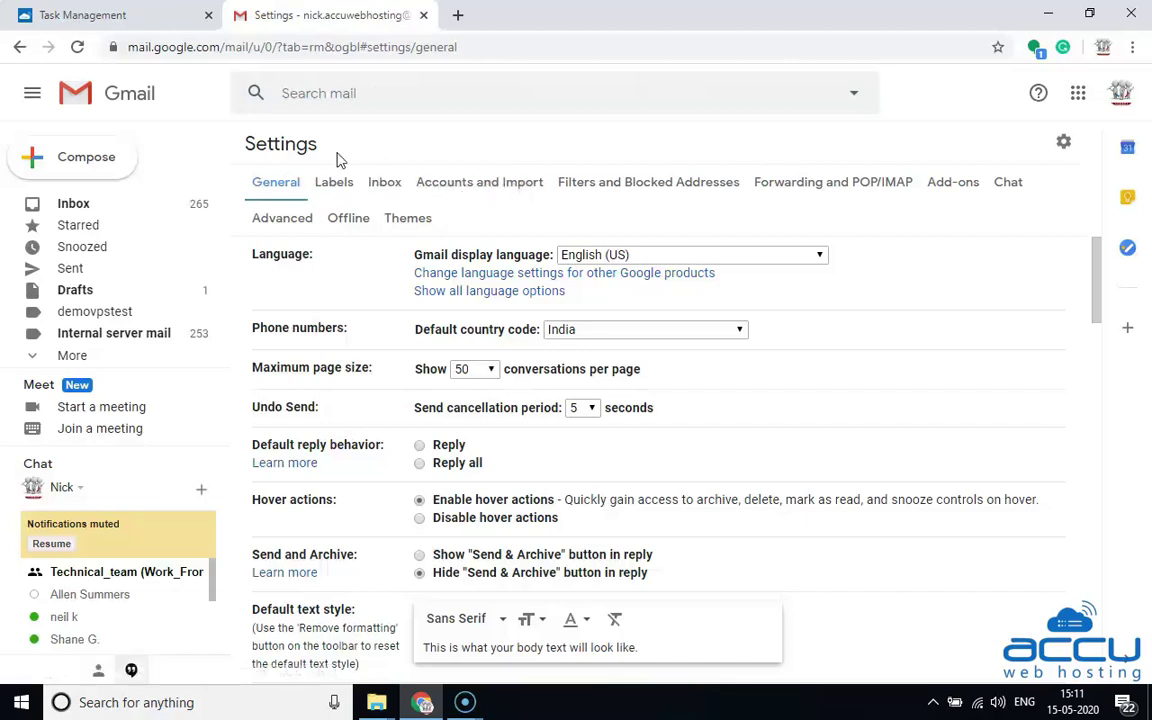
Start adding a mail account for checking mail from other accounts in the Accounts and Import settings
{"action": "left_click", "coordinate": [460, 184]}
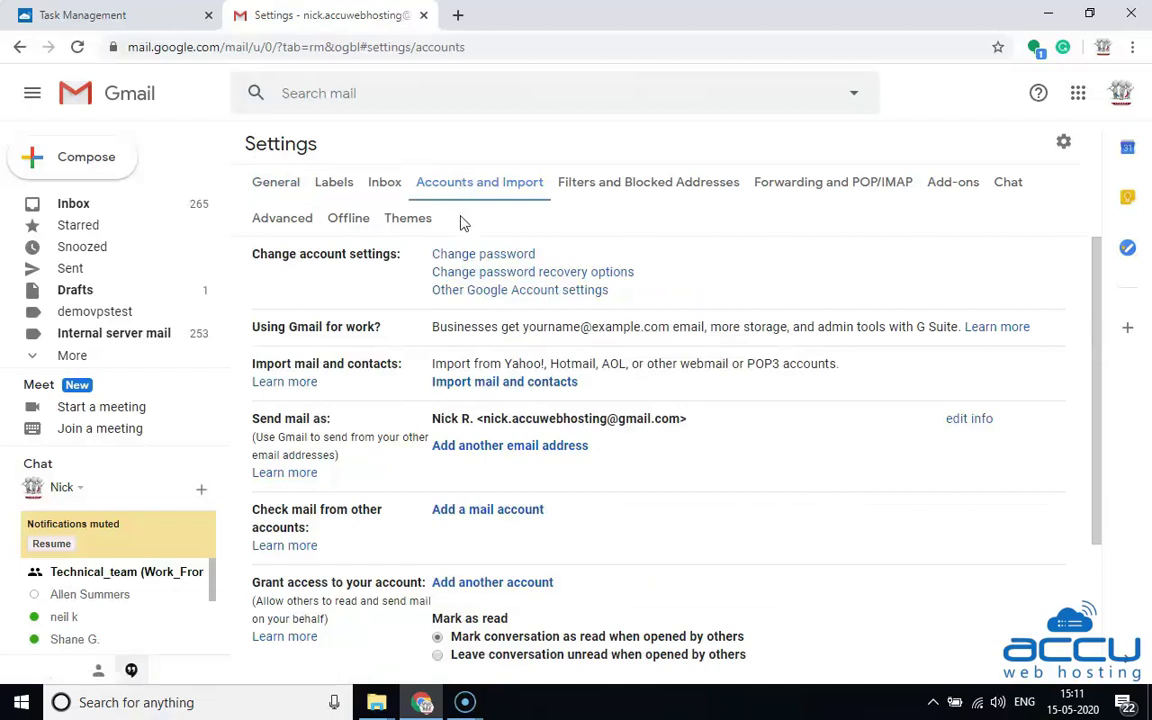
{"action": "scroll", "coordinate": [440, 290], "scroll_direction": "down", "scroll_amount": 3}
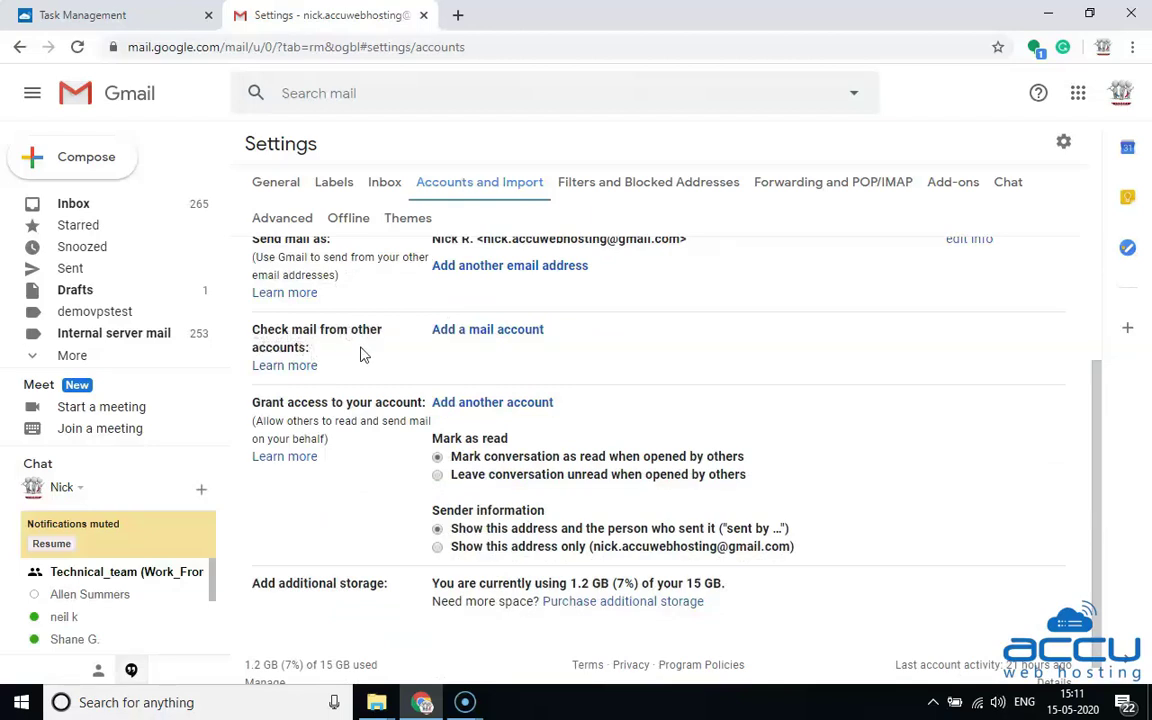
{"action": "left_click", "coordinate": [485, 337]}
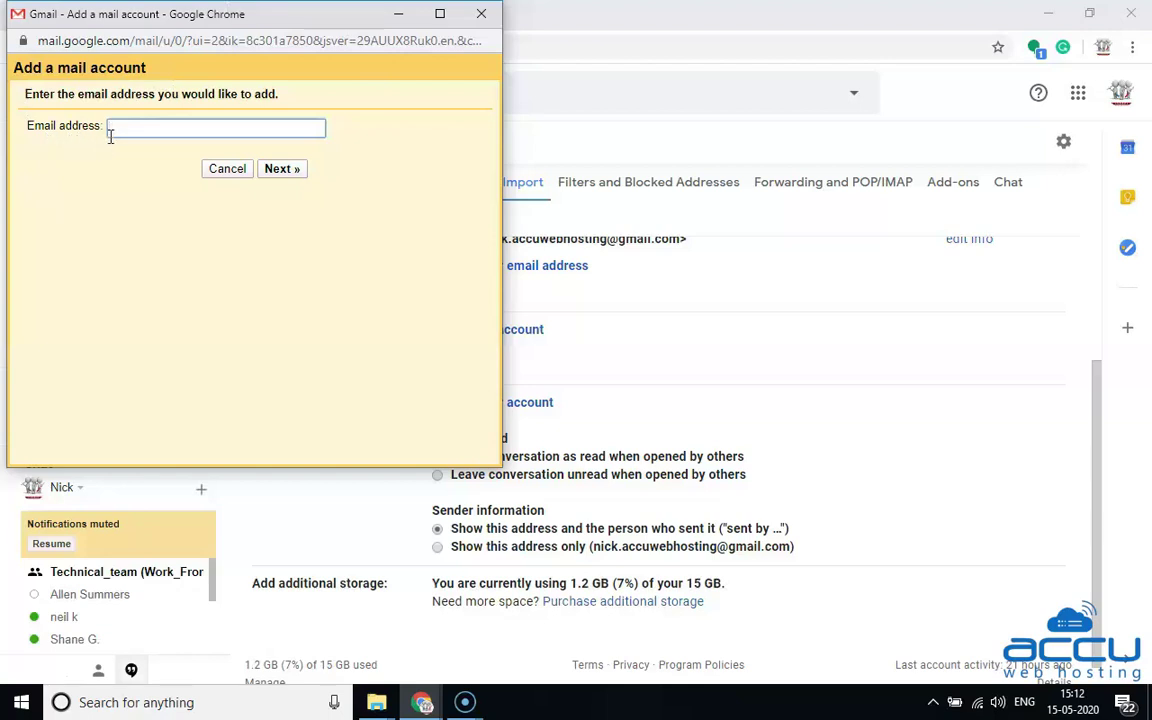
Enter the email address of the account to add and proceed with importing its emails over POP3
{"action": "left_click", "coordinate": [210, 127]}
{"action": "left_click", "coordinate": [196, 160]}
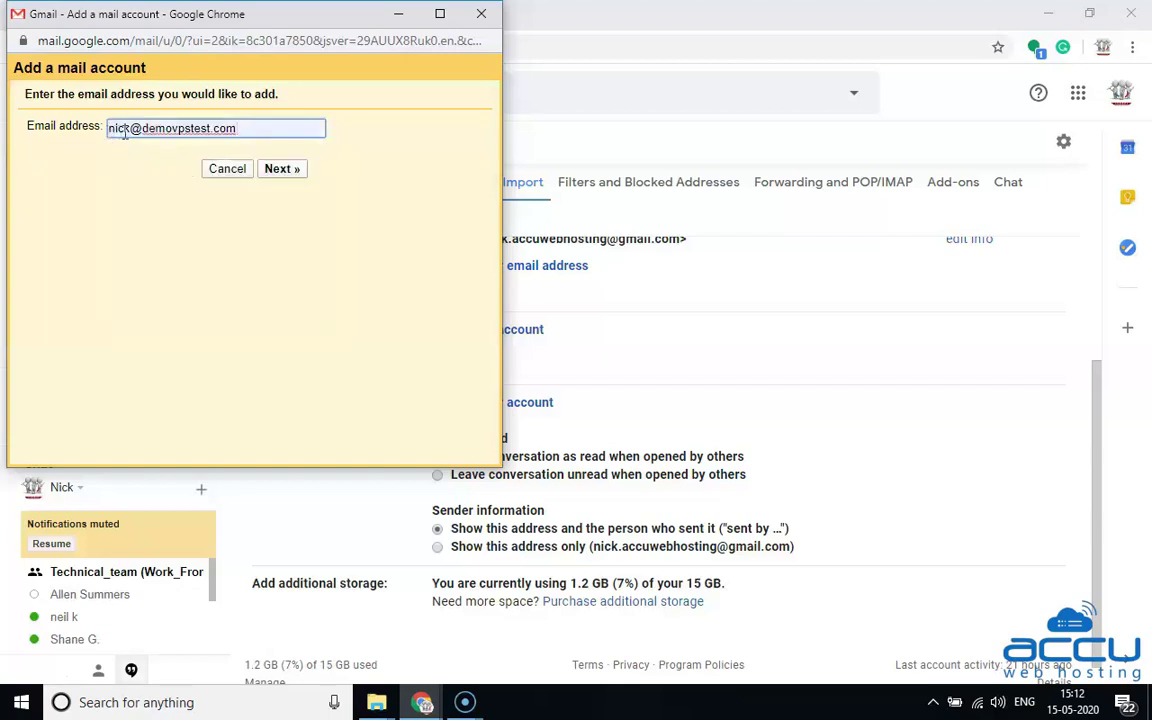
{"action": "left_click", "coordinate": [279, 172]}
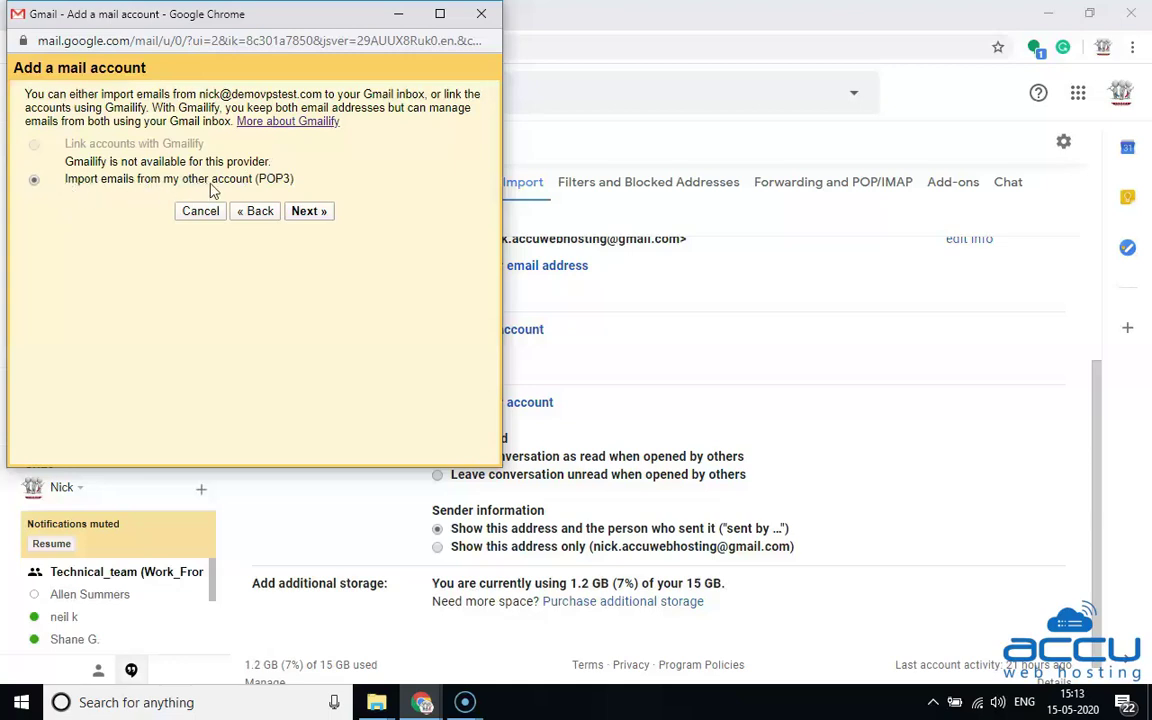
{"action": "left_click", "coordinate": [306, 218]}
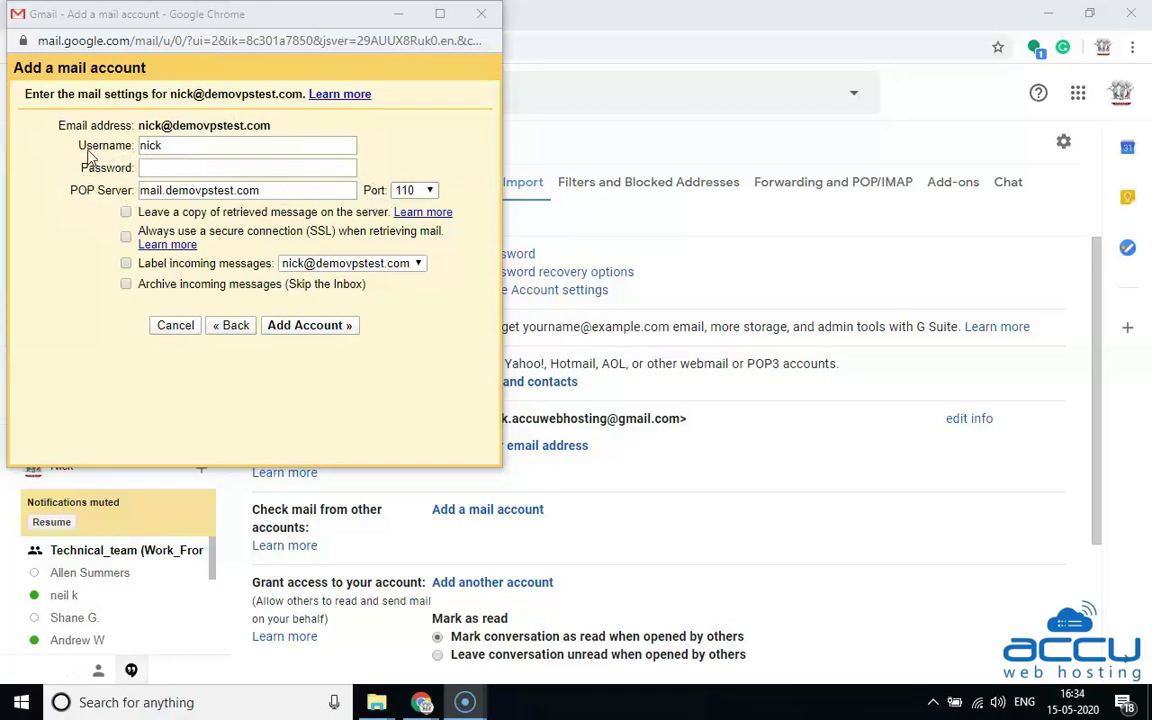
Enter the full email address as the POP username and fill in the account password
{"action": "left_click", "coordinate": [220, 145]}
{"action": "left_click", "coordinate": [205, 176]}
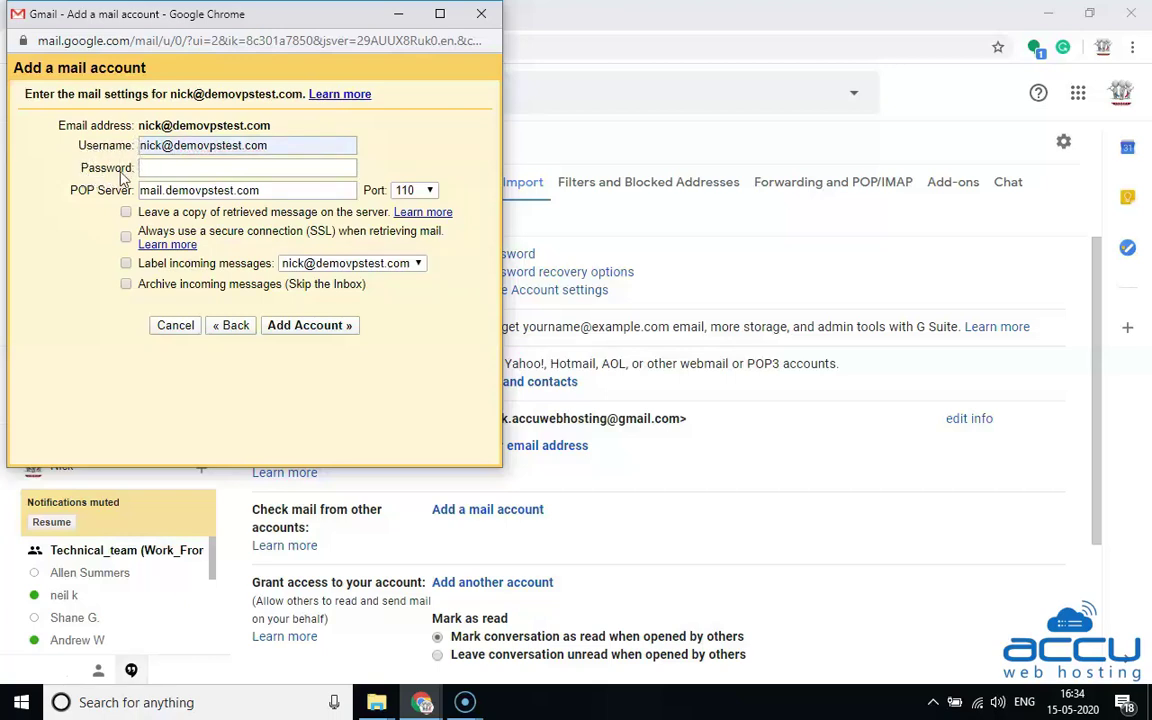
{"action": "left_click", "coordinate": [165, 168]}
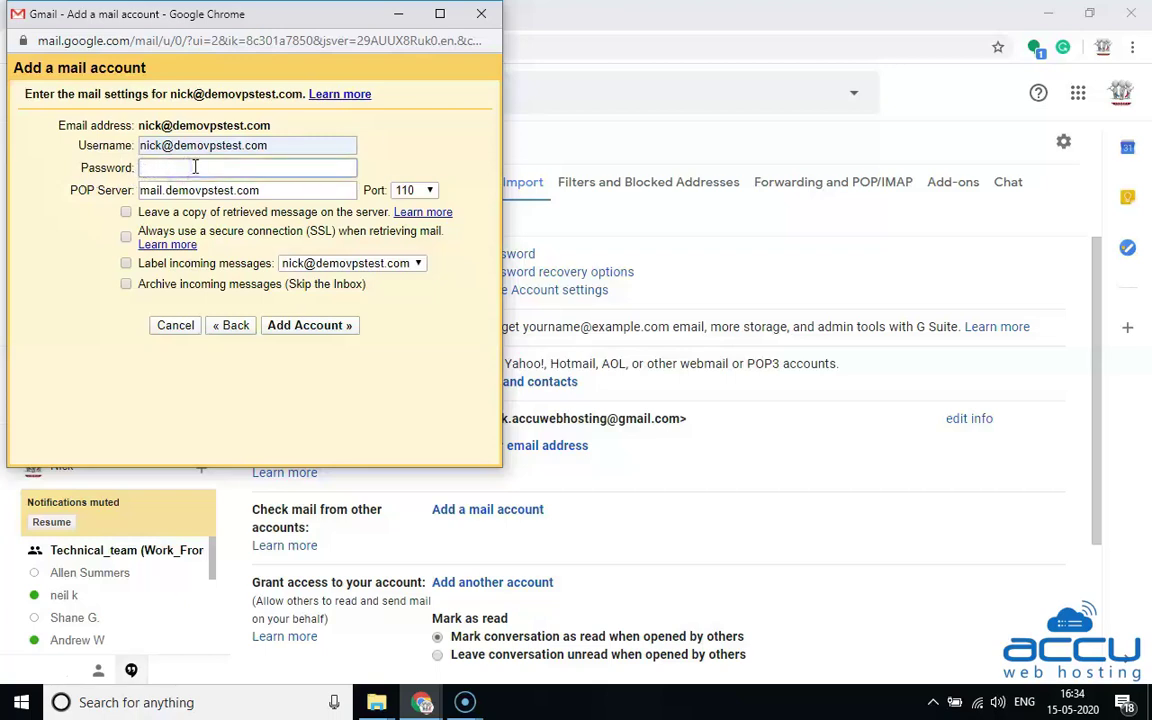
{"action": "key", "text": "ctrl+v"}
{"action": "left_click", "coordinate": [79, 206]}
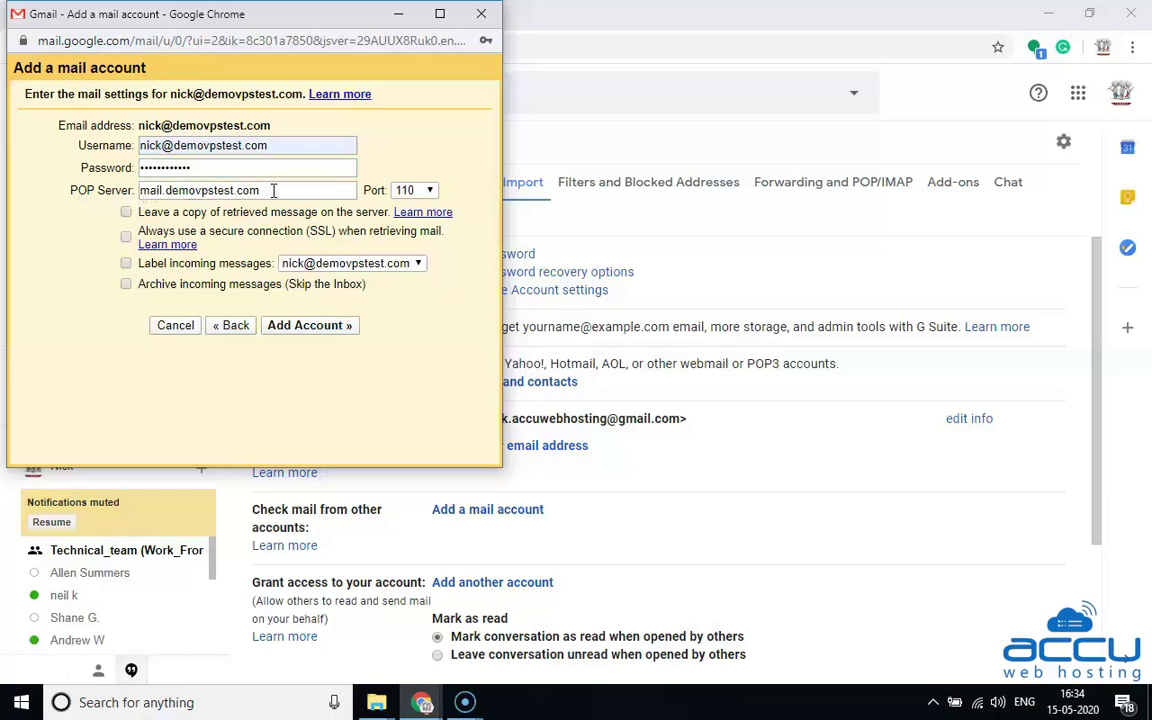
Set the POP server to demovpstest.com by removing the mail. prefix
{"action": "left_click", "coordinate": [166, 190]}
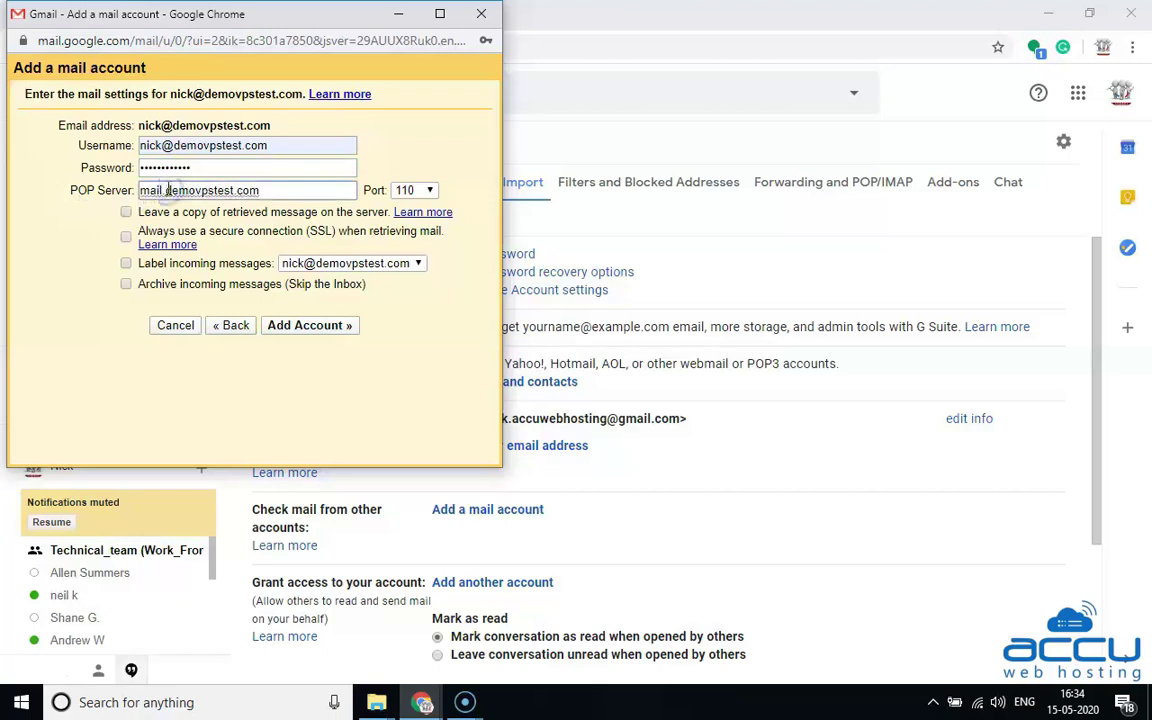
{"action": "key", "text": "BackSpace"}
{"action": "key", "text": "BackSpace"}
{"action": "key", "text": "BackSpace"}
{"action": "key", "text": "BackSpace"}
{"action": "key", "text": "BackSpace"}
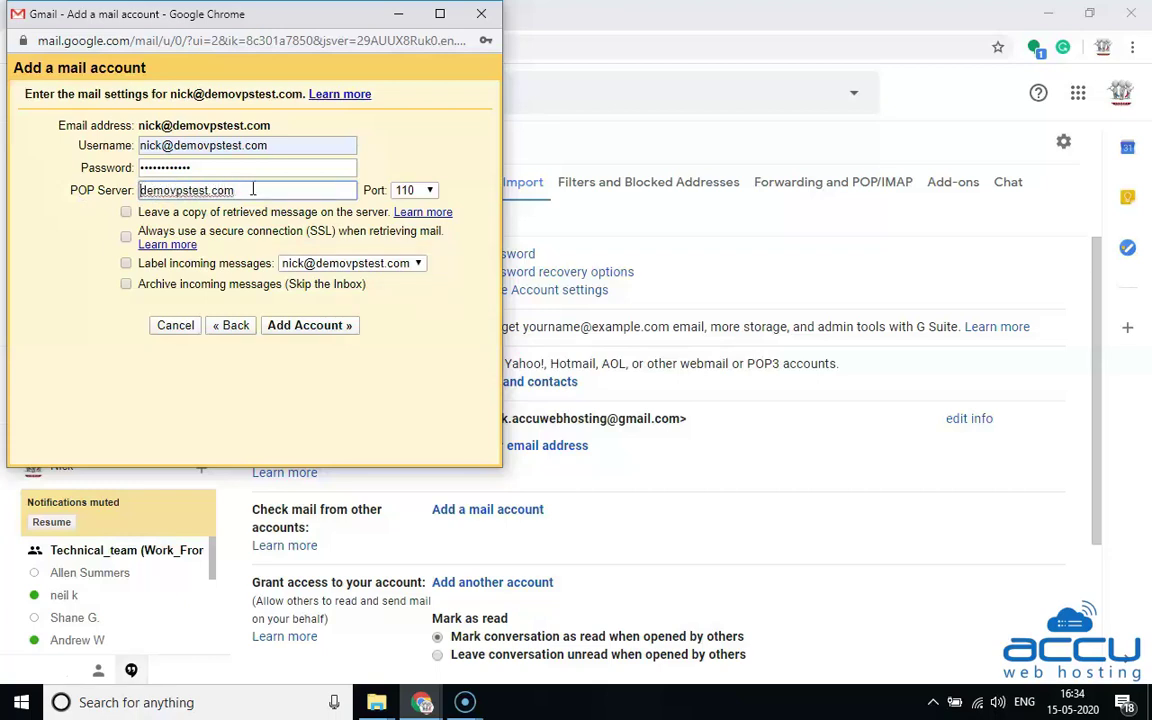
{"action": "left_click", "coordinate": [376, 199]}
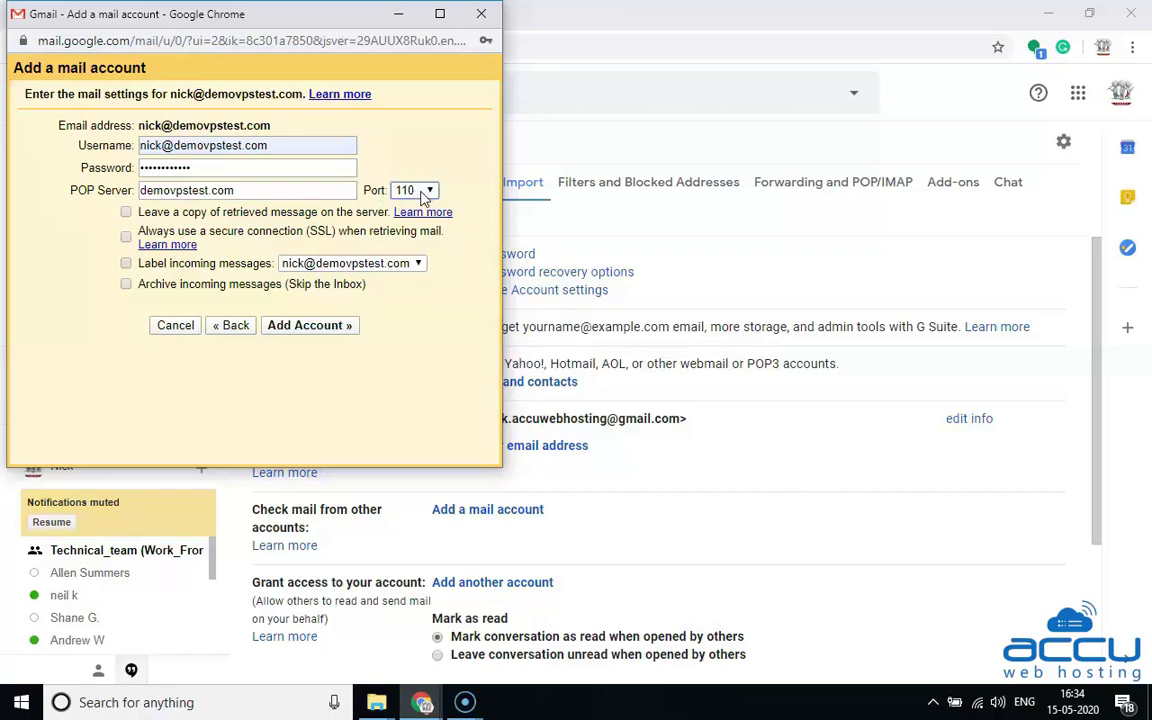
Switch the POP server port to 995 and return it to 110
{"action": "left_click", "coordinate": [425, 193]}
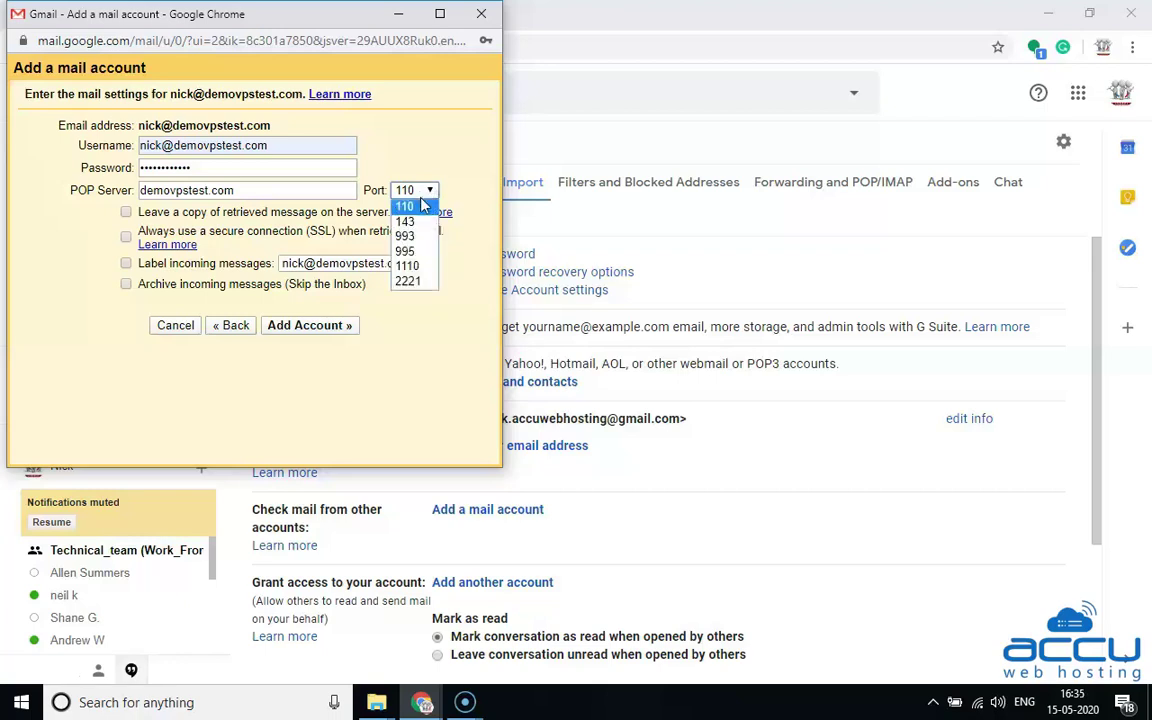
{"action": "left_click", "coordinate": [405, 252]}
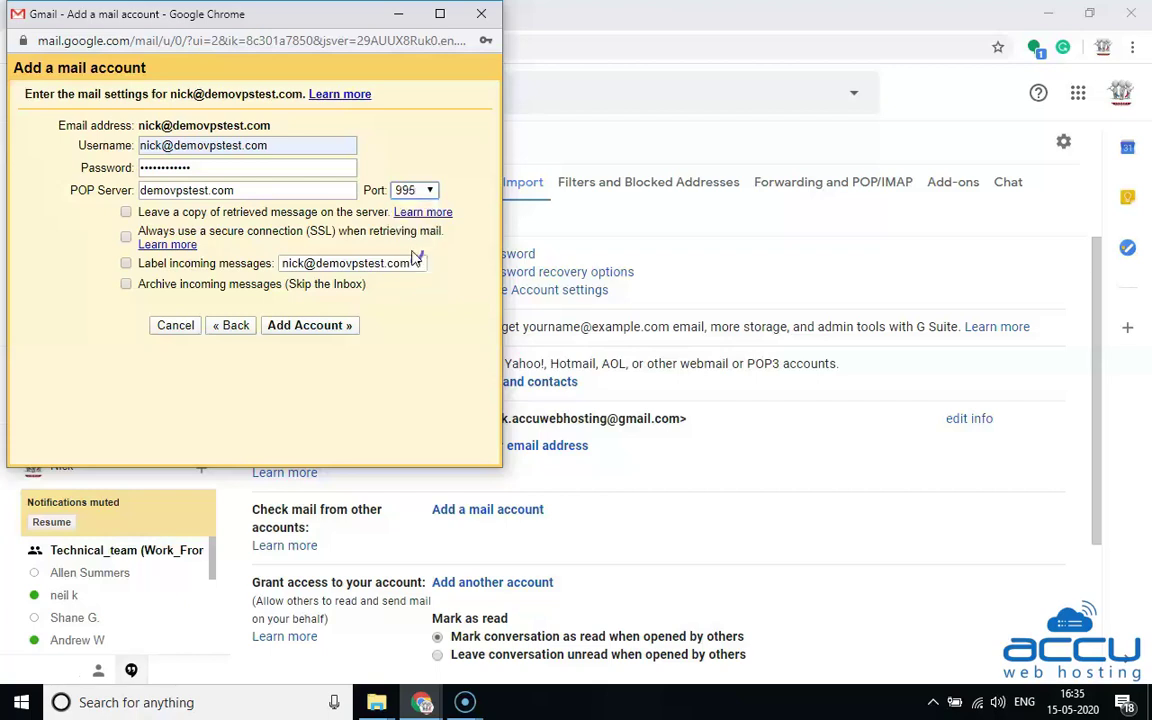
{"action": "left_click", "coordinate": [431, 192]}
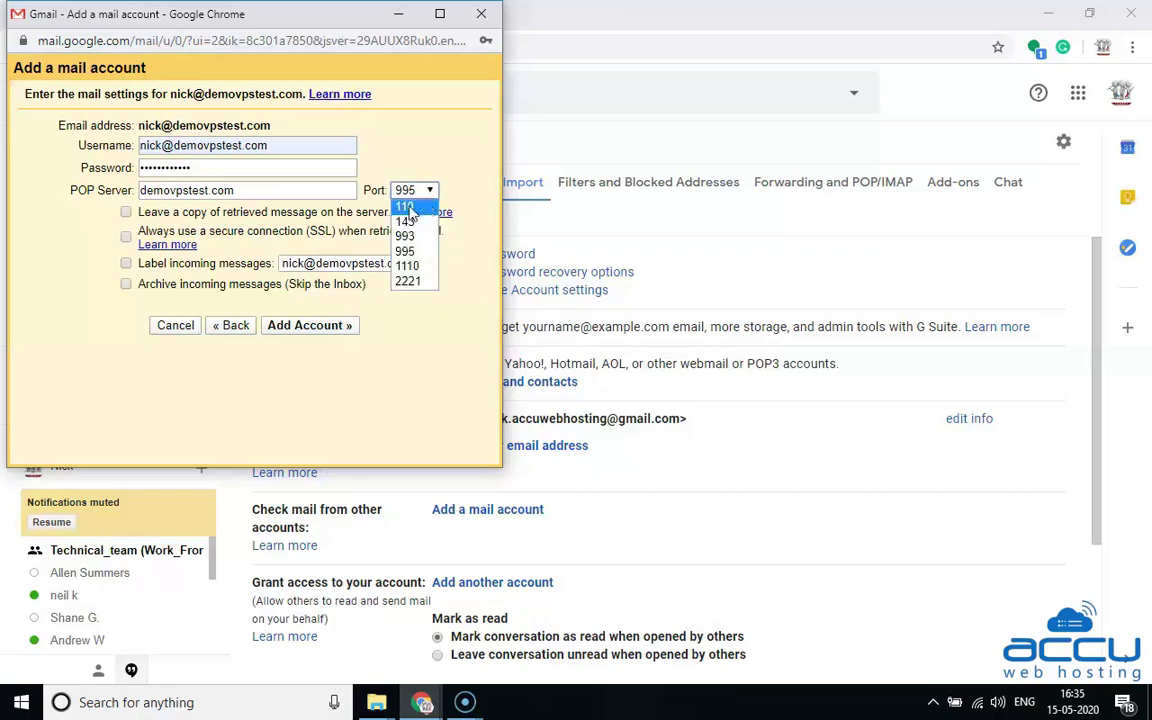
{"action": "left_click", "coordinate": [406, 206]}
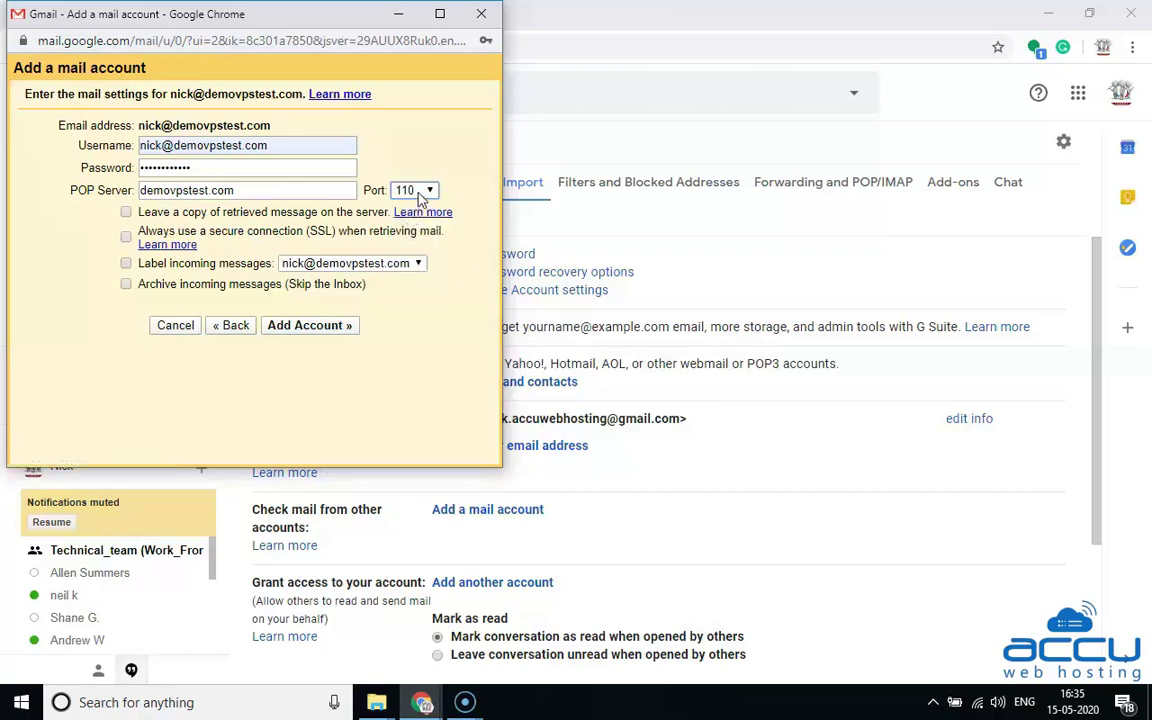
{"action": "left_click", "coordinate": [392, 190]}
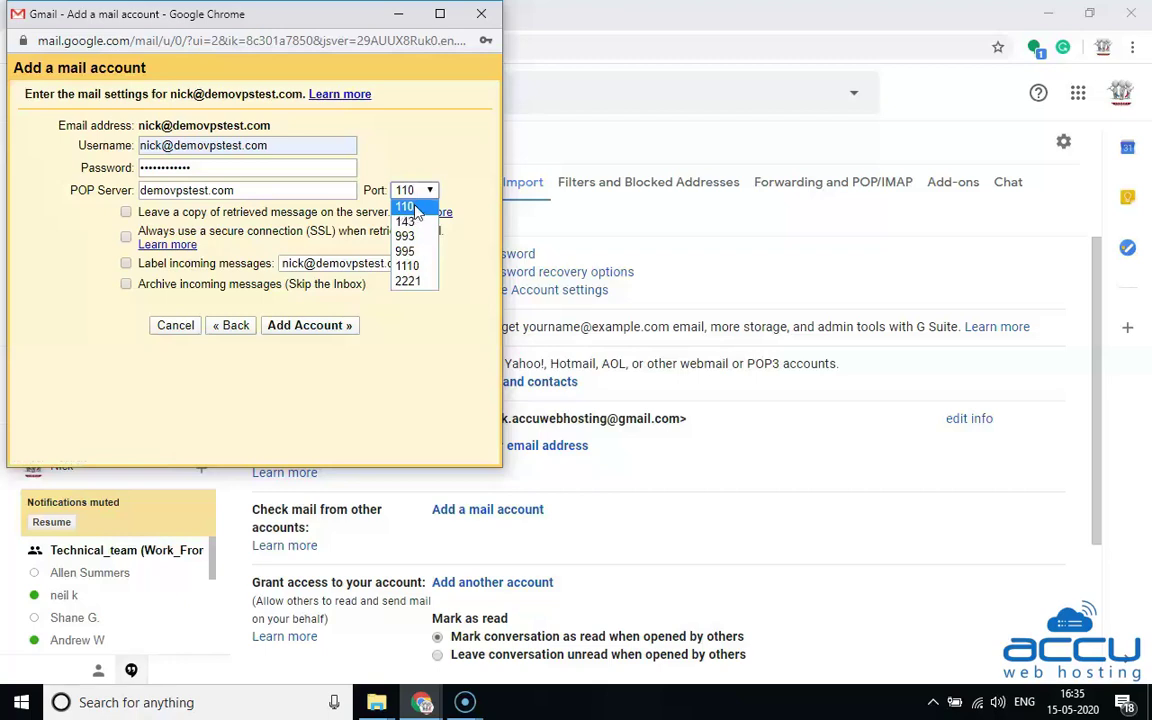
{"action": "left_click", "coordinate": [406, 207]}
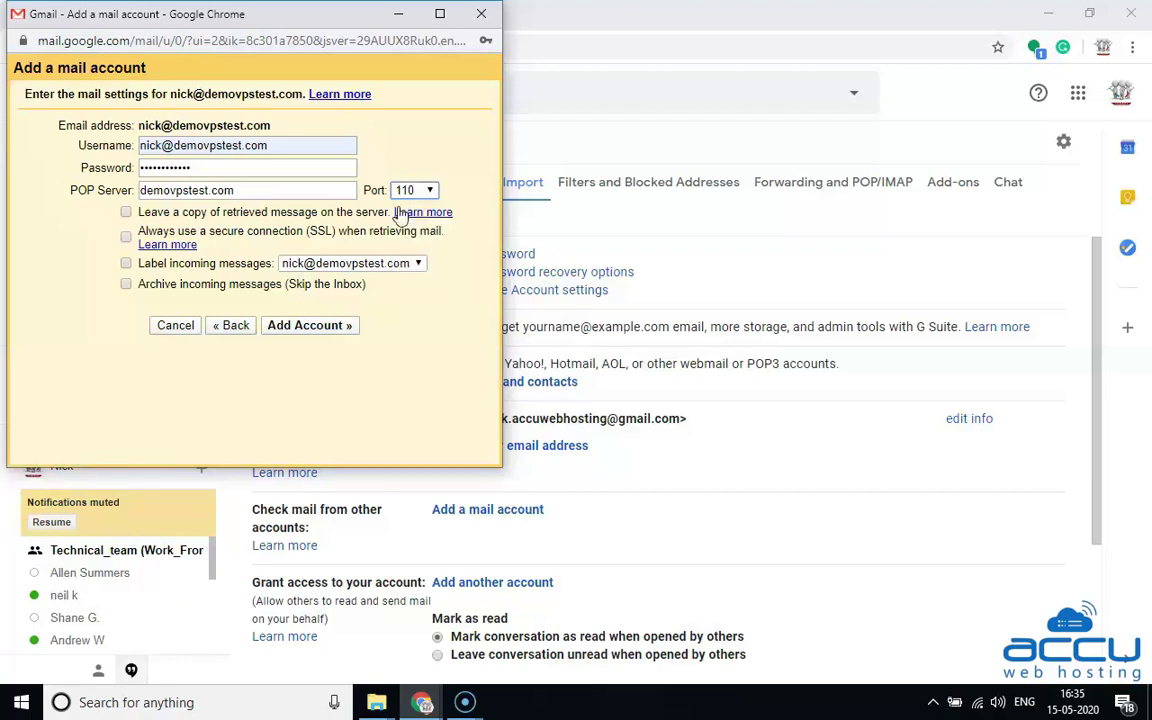
Enable leaving a copy of retrieved messages on the server and keep the secure SSL connection option off
{"action": "left_click", "coordinate": [126, 212]}
{"action": "left_click", "coordinate": [126, 237]}
{"action": "left_click", "coordinate": [127, 240]}
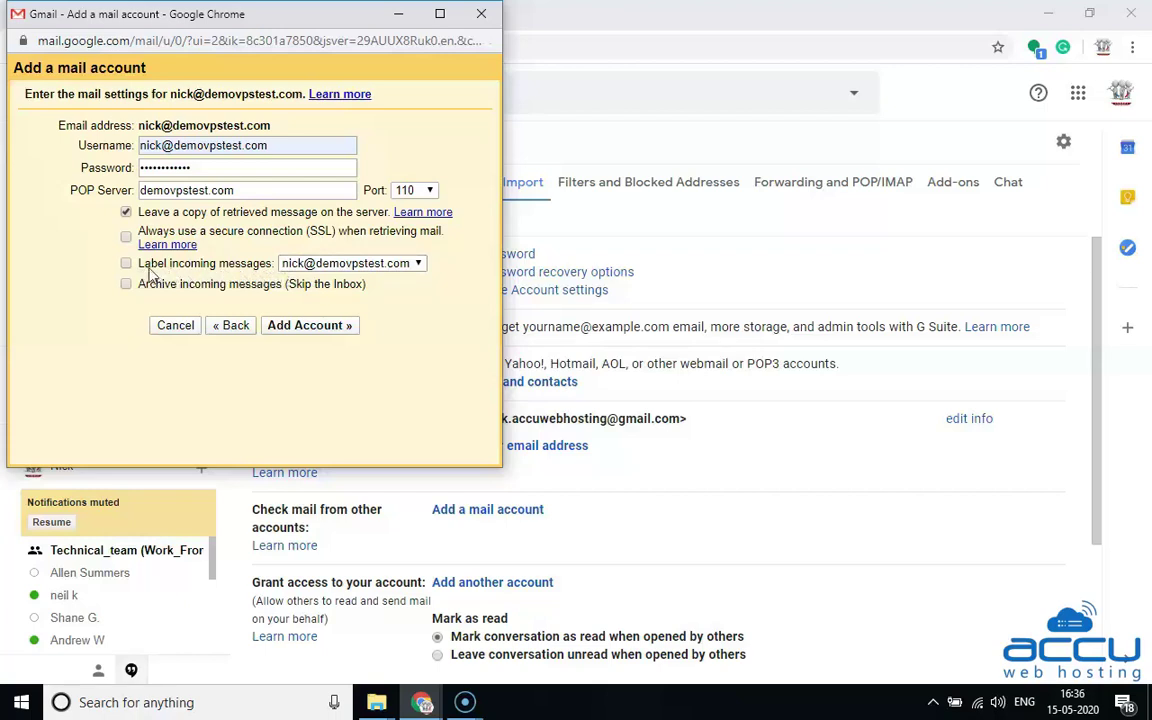
Enable labelling of incoming messages and create a new label named demovpstest for them
{"action": "left_click", "coordinate": [126, 264]}
{"action": "left_click", "coordinate": [290, 263]}
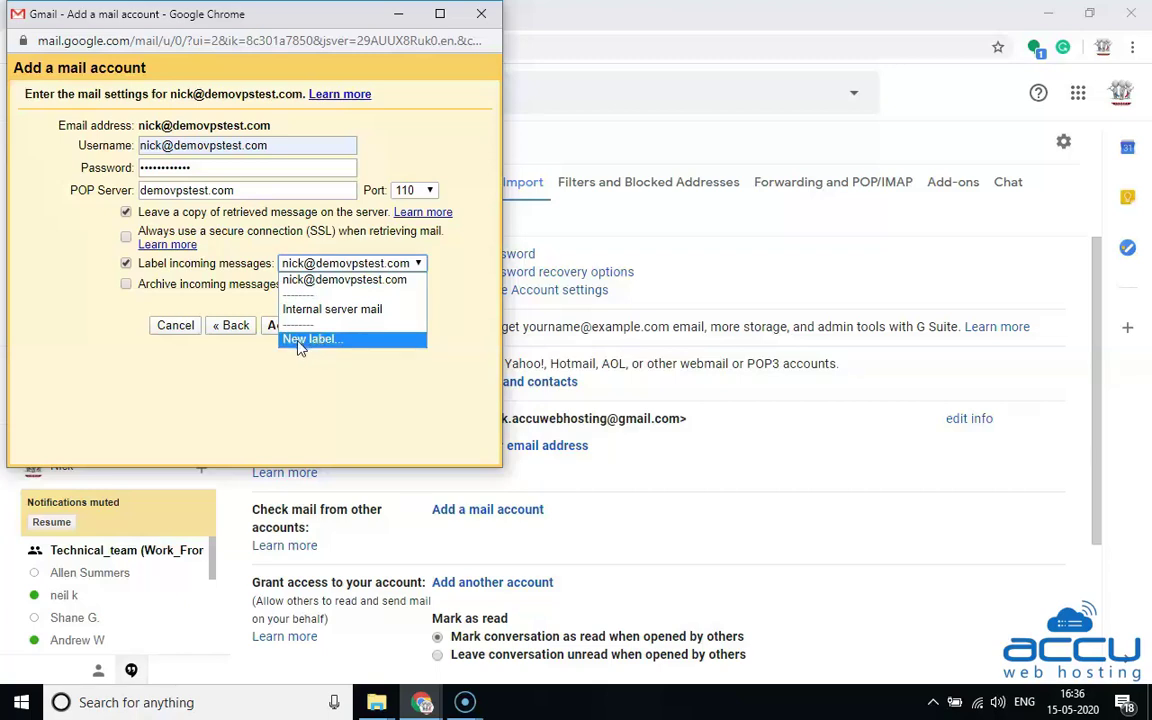
{"action": "left_click", "coordinate": [322, 341]}
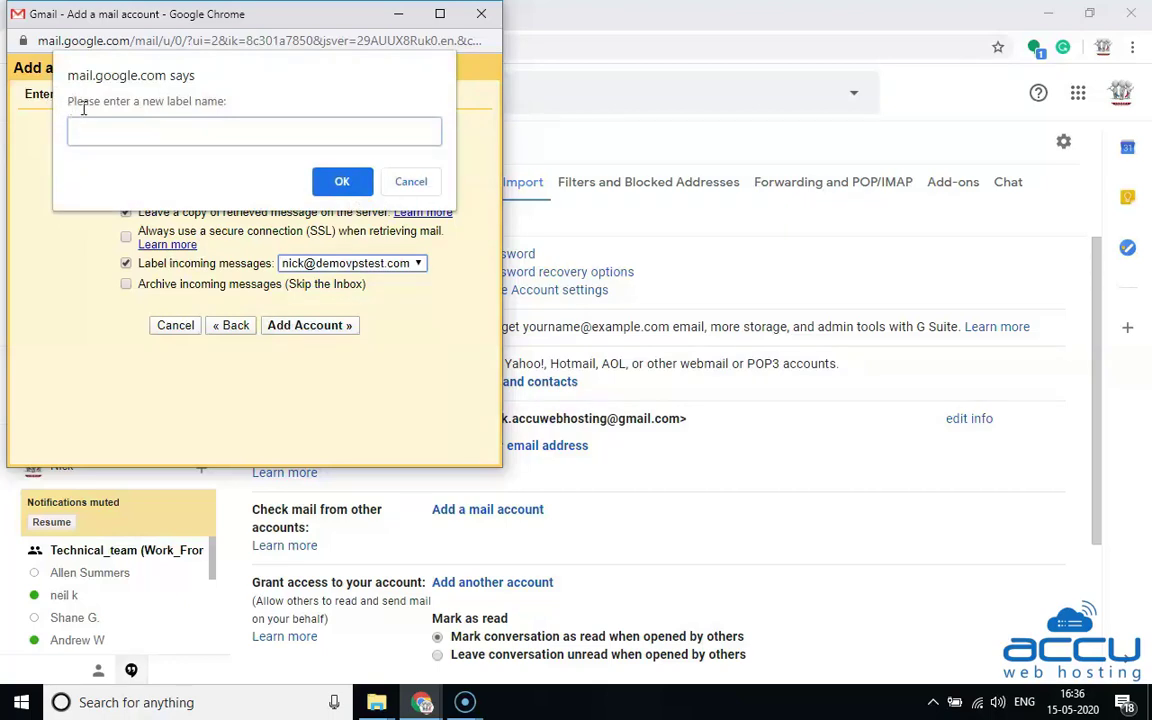
{"action": "left_click", "coordinate": [181, 134]}
{"action": "type", "text": "demovpstest"}
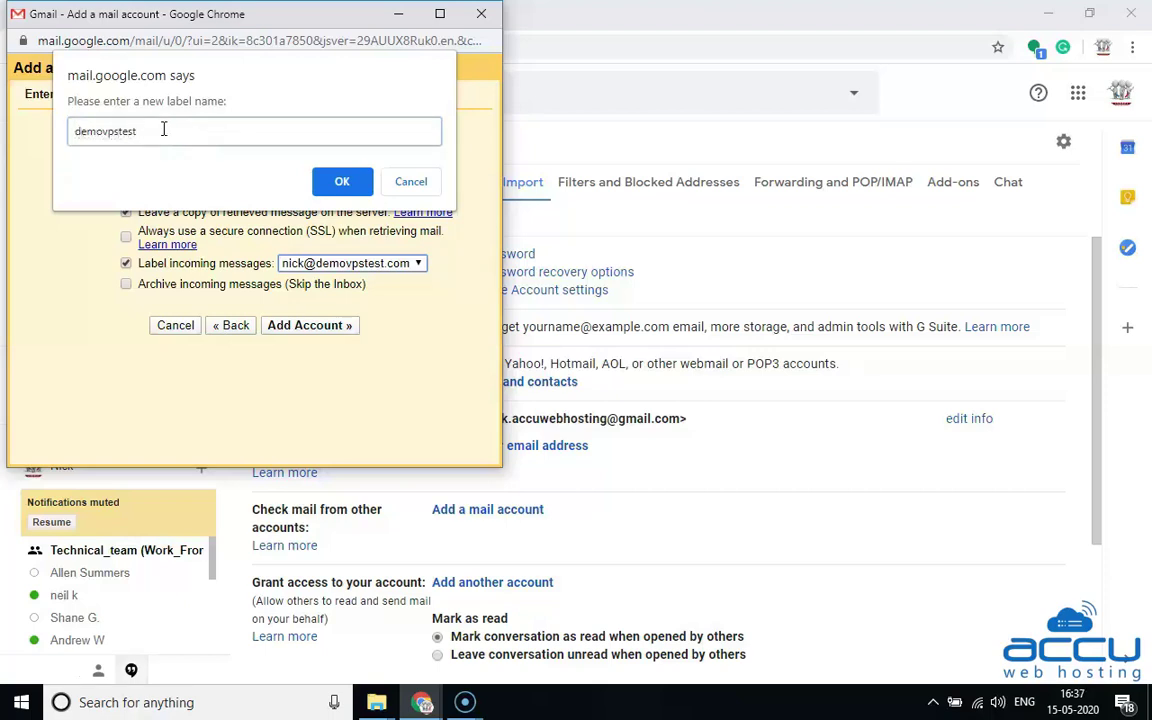
{"action": "left_click", "coordinate": [342, 183]}
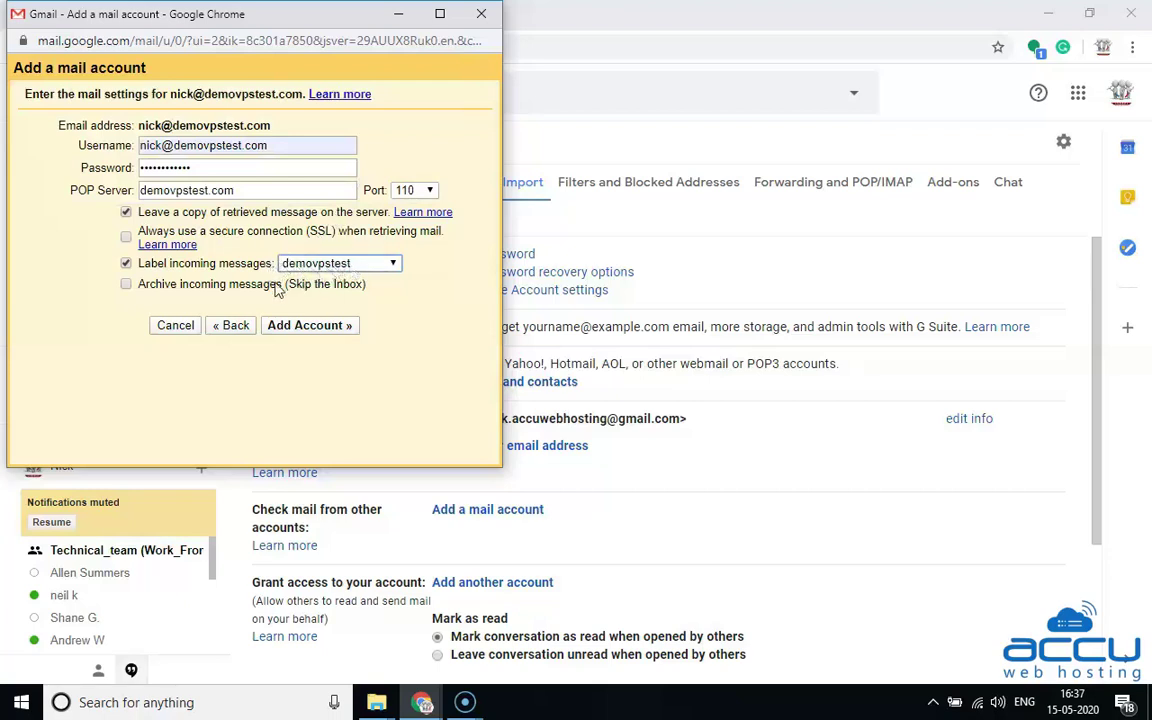
Keep archiving of incoming messages off and add the mail account
{"action": "left_click", "coordinate": [126, 284]}
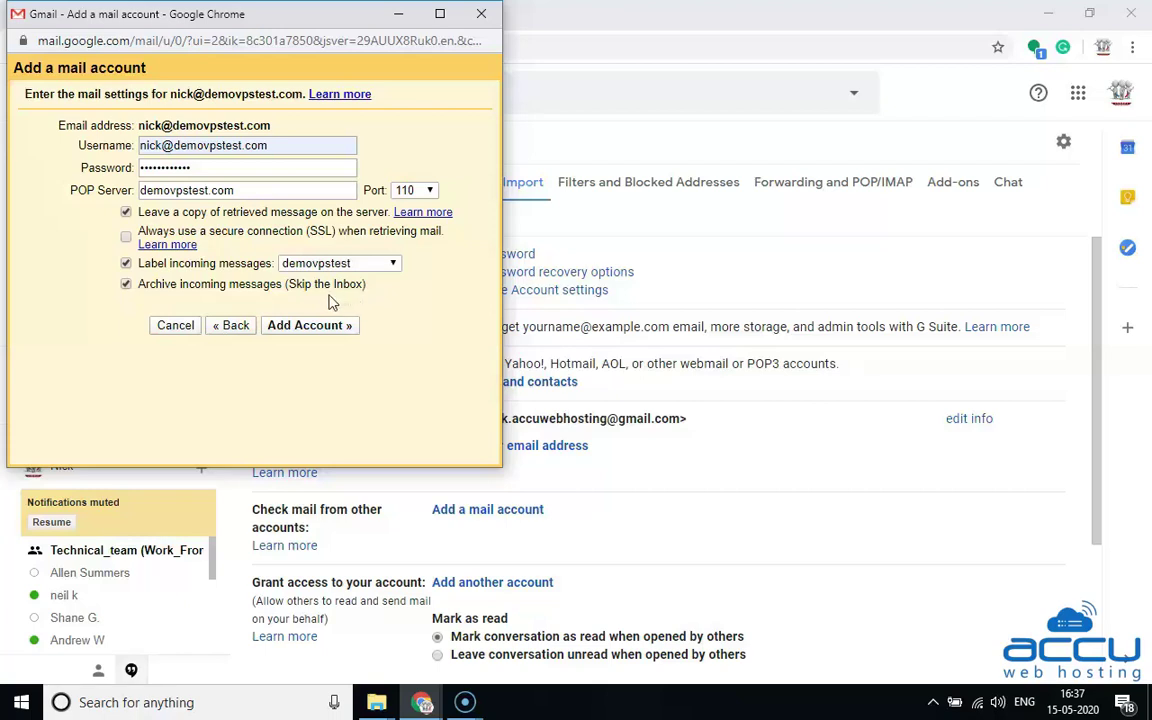
{"action": "left_click", "coordinate": [126, 285]}
{"action": "left_click", "coordinate": [309, 330]}
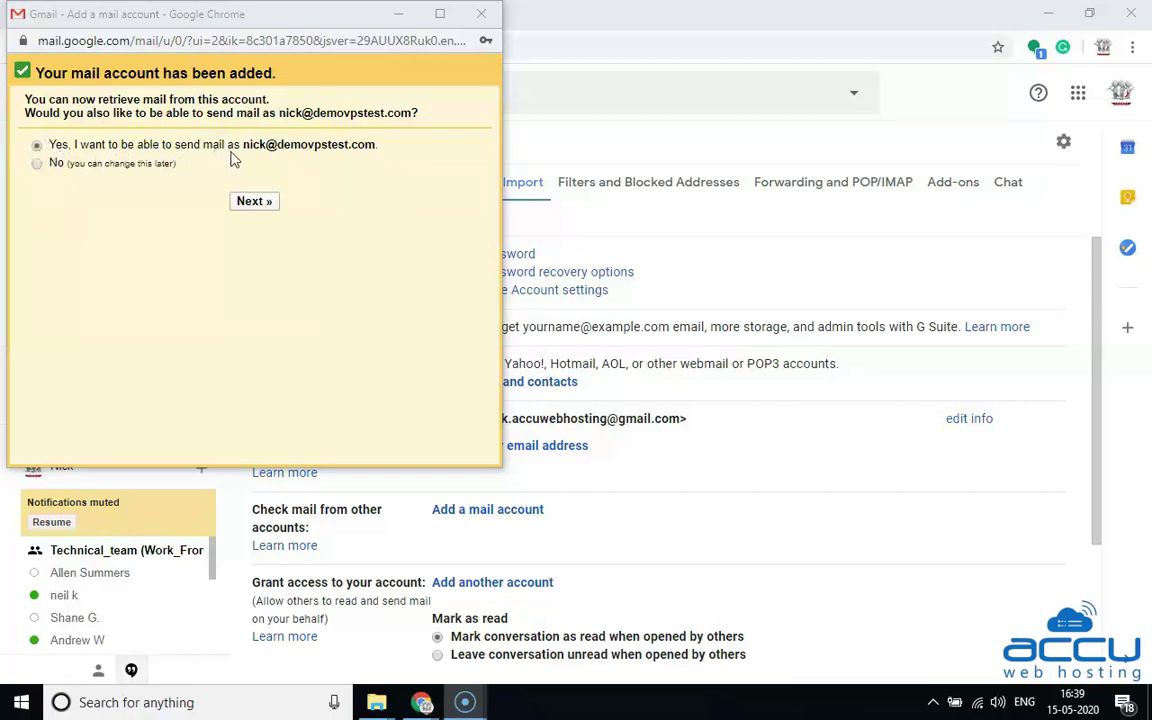
Choose to also send mail as the added address, turn off treating it as an alias, and proceed to the SMTP settings
{"action": "left_click", "coordinate": [40, 166]}
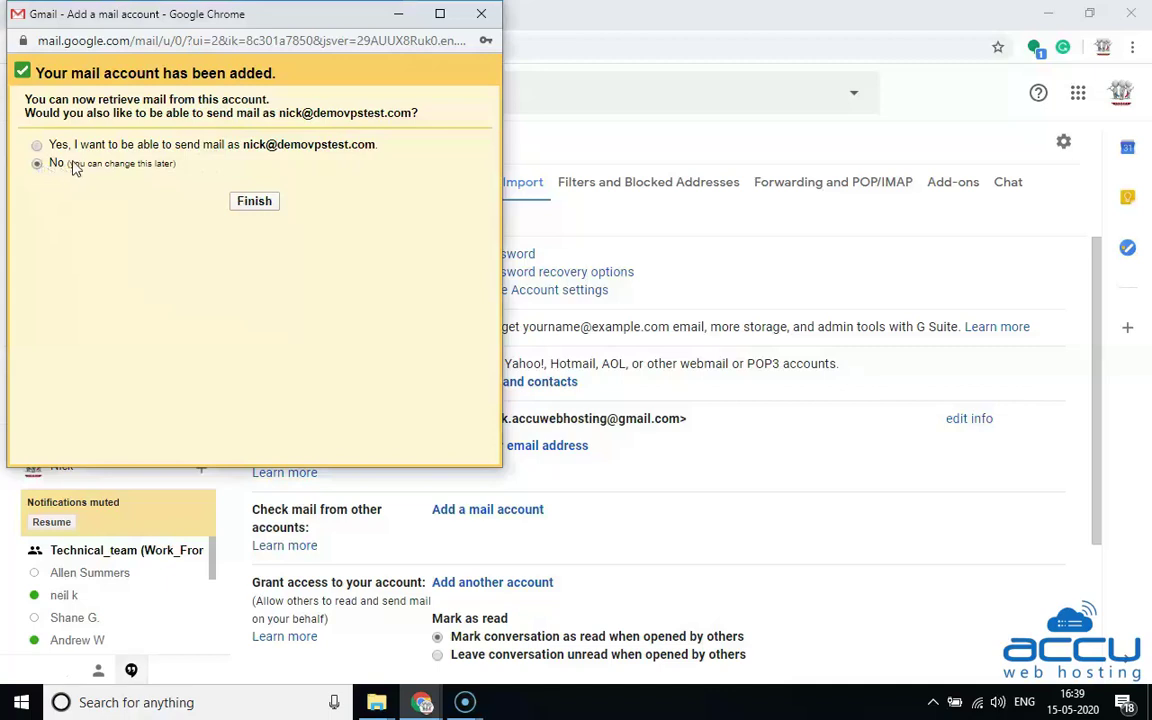
{"action": "left_click", "coordinate": [37, 146]}
{"action": "left_click", "coordinate": [253, 202]}
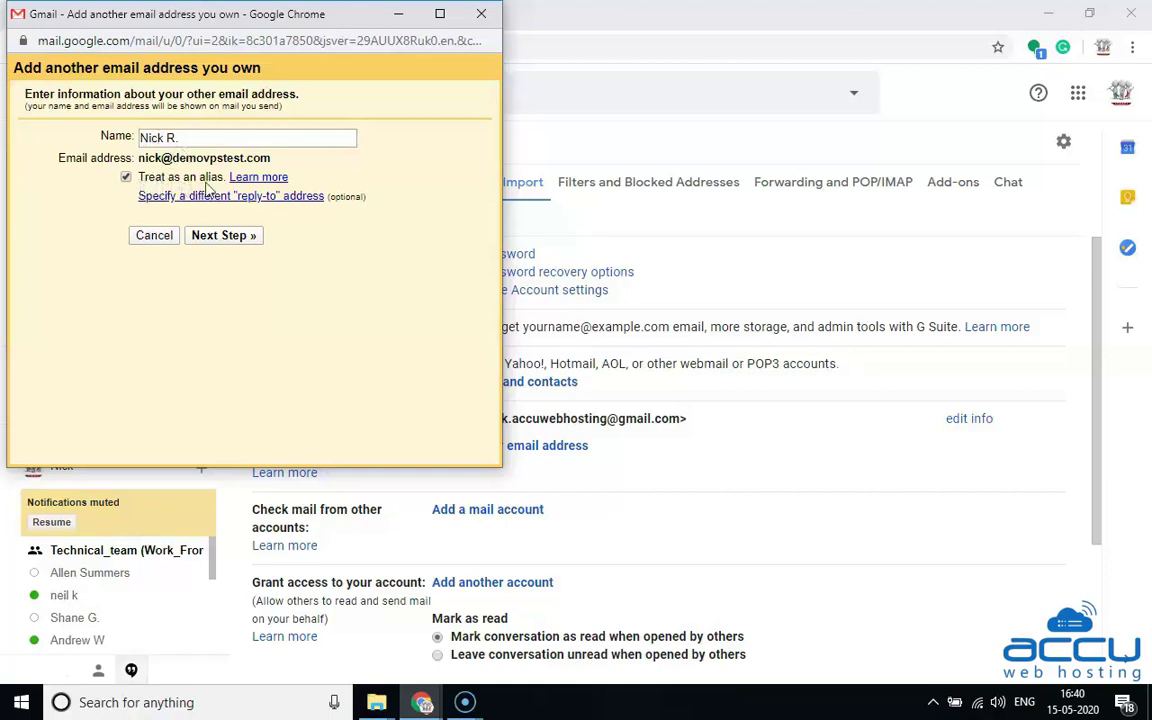
{"action": "left_click", "coordinate": [126, 180]}
{"action": "left_click", "coordinate": [219, 237]}
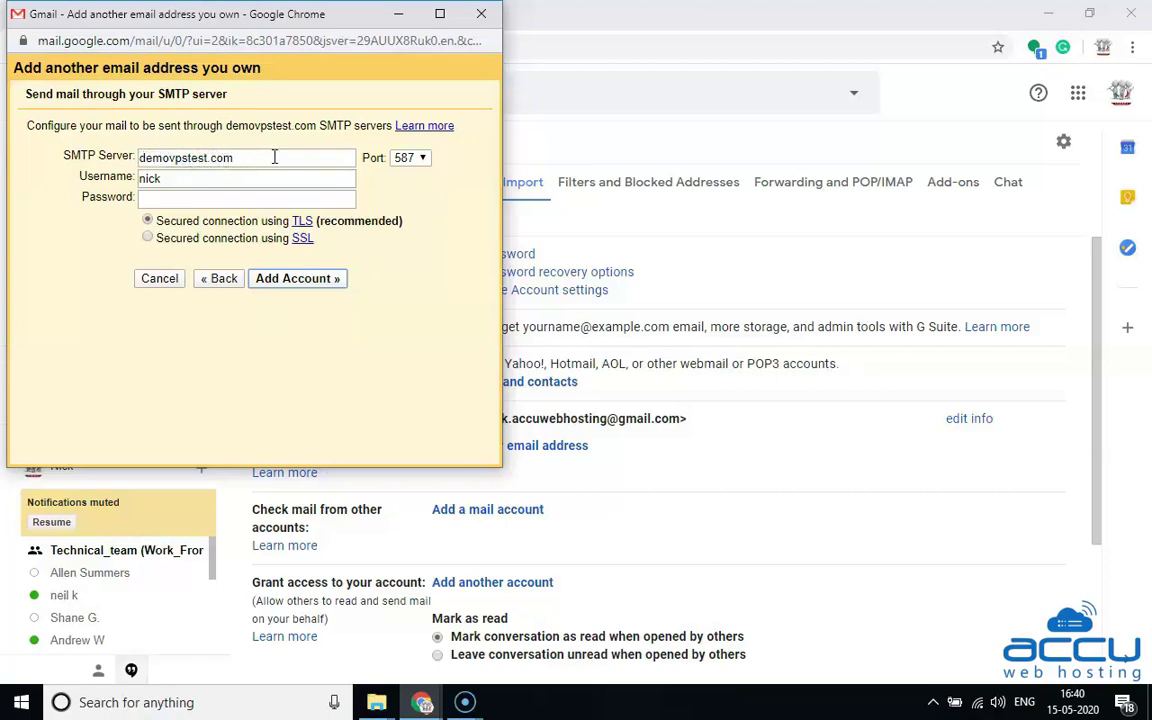
Switch the SMTP port to 465, to 25, and back to 587 with TLS
{"action": "left_click", "coordinate": [420, 160]}
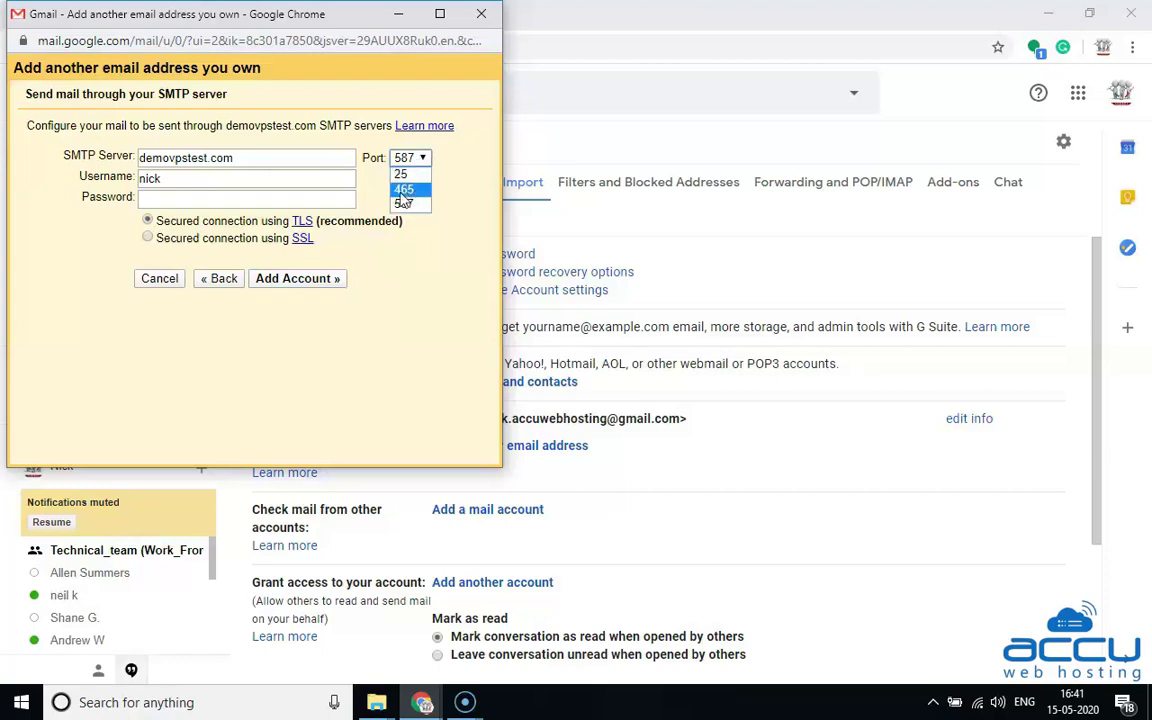
{"action": "left_click", "coordinate": [414, 192]}
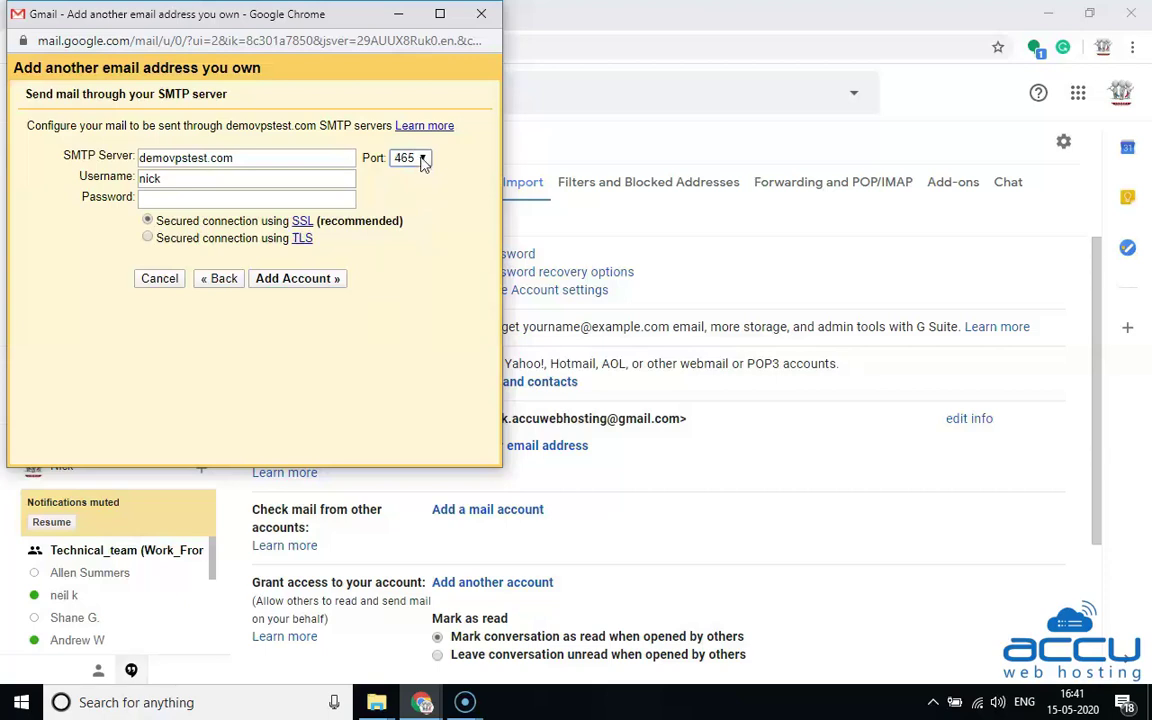
{"action": "left_click", "coordinate": [423, 160]}
{"action": "left_click", "coordinate": [403, 176]}
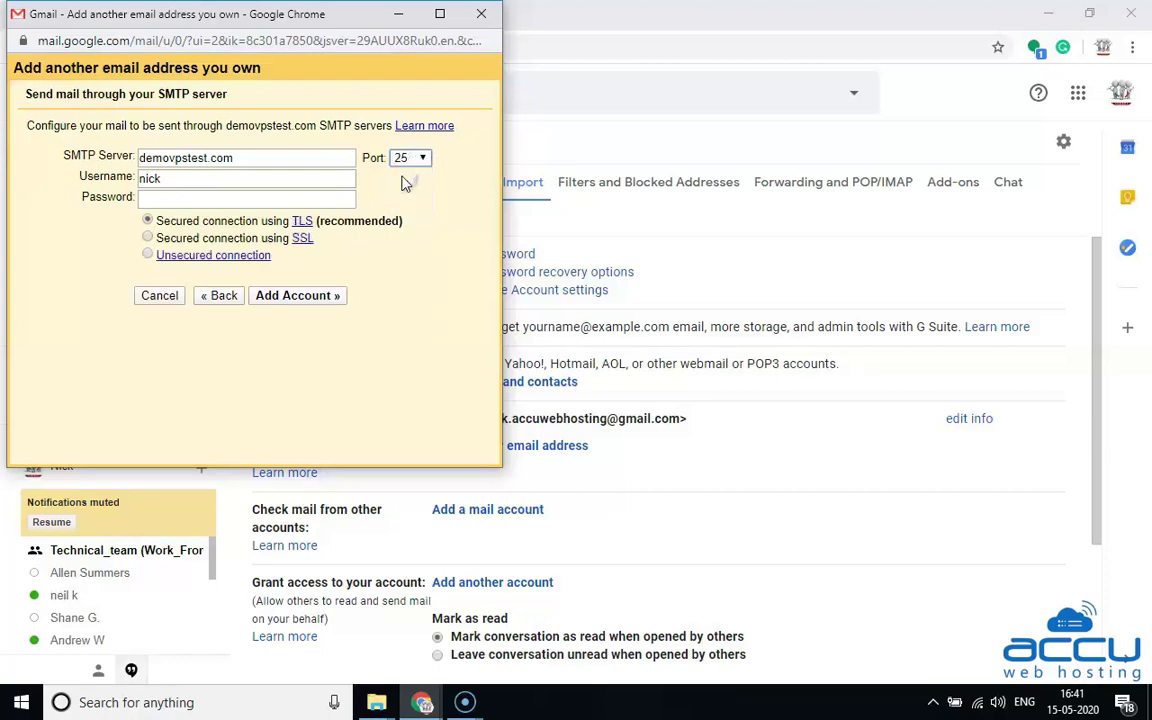
{"action": "left_click", "coordinate": [420, 159]}
{"action": "left_click", "coordinate": [405, 205]}
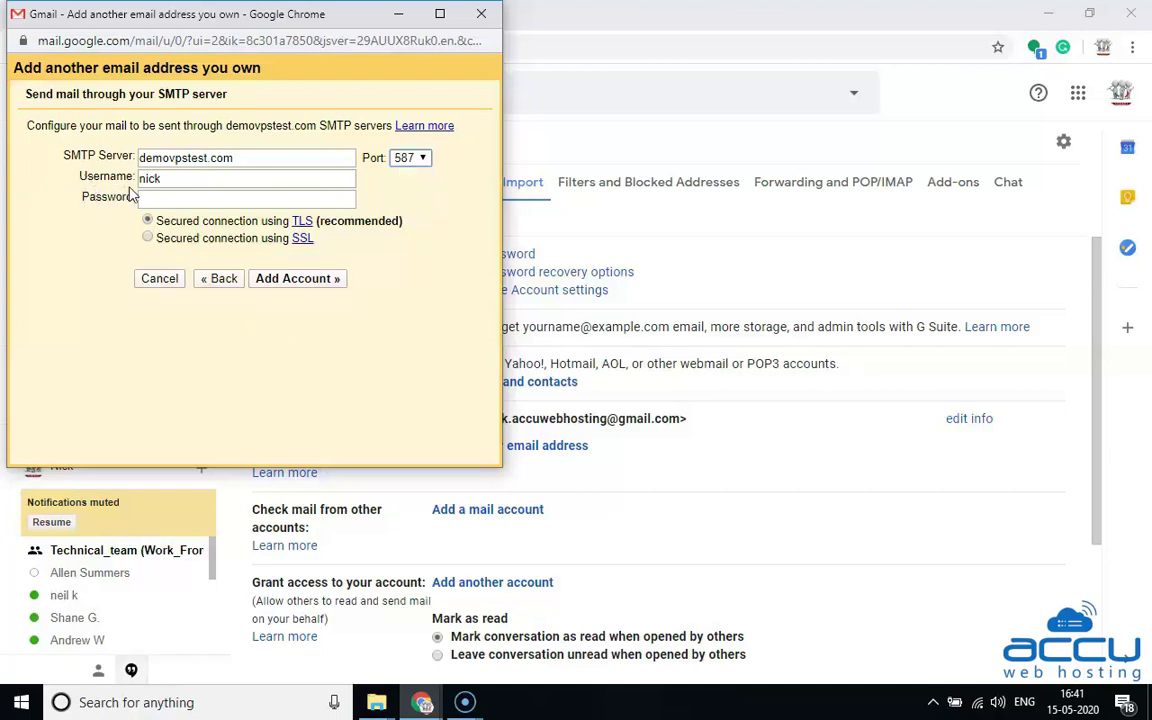
Enter the full email address as the SMTP username and fill in the account password
{"action": "left_click", "coordinate": [181, 178]}
{"action": "left_click", "coordinate": [190, 213]}
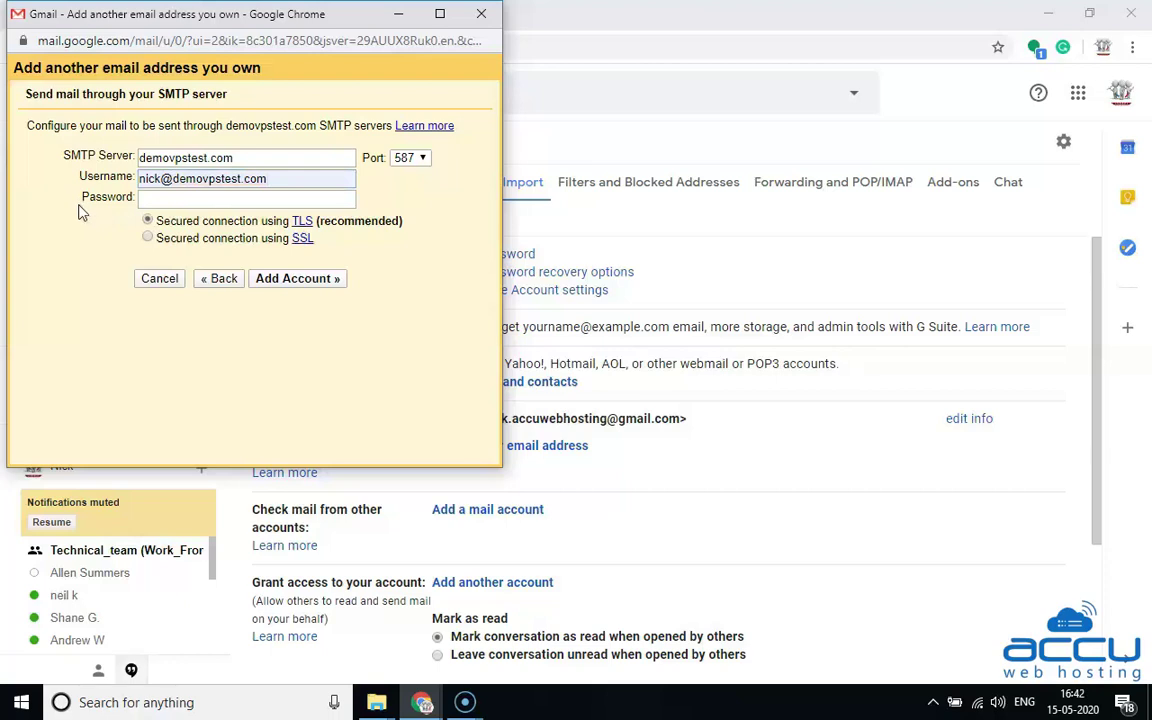
{"action": "left_click", "coordinate": [166, 198]}
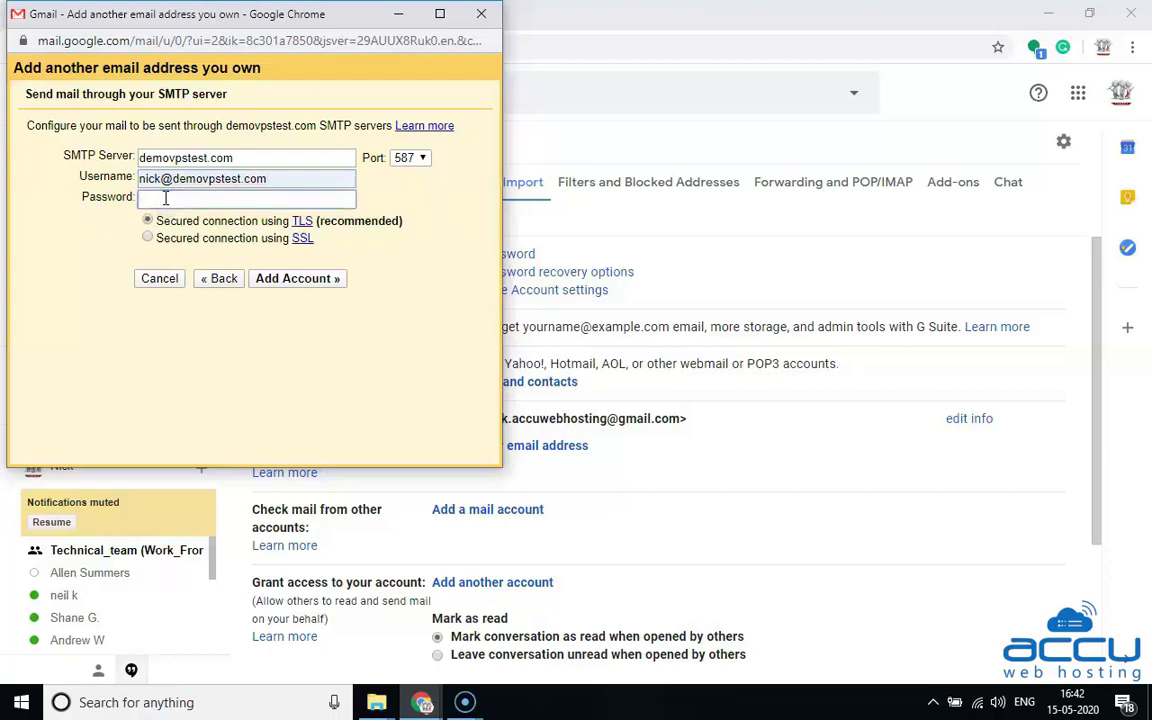
{"action": "key", "text": "ctrl+v"}
Choose an SSL-secured connection for the SMTP server and set its port to 465
{"action": "left_click", "coordinate": [408, 158]}
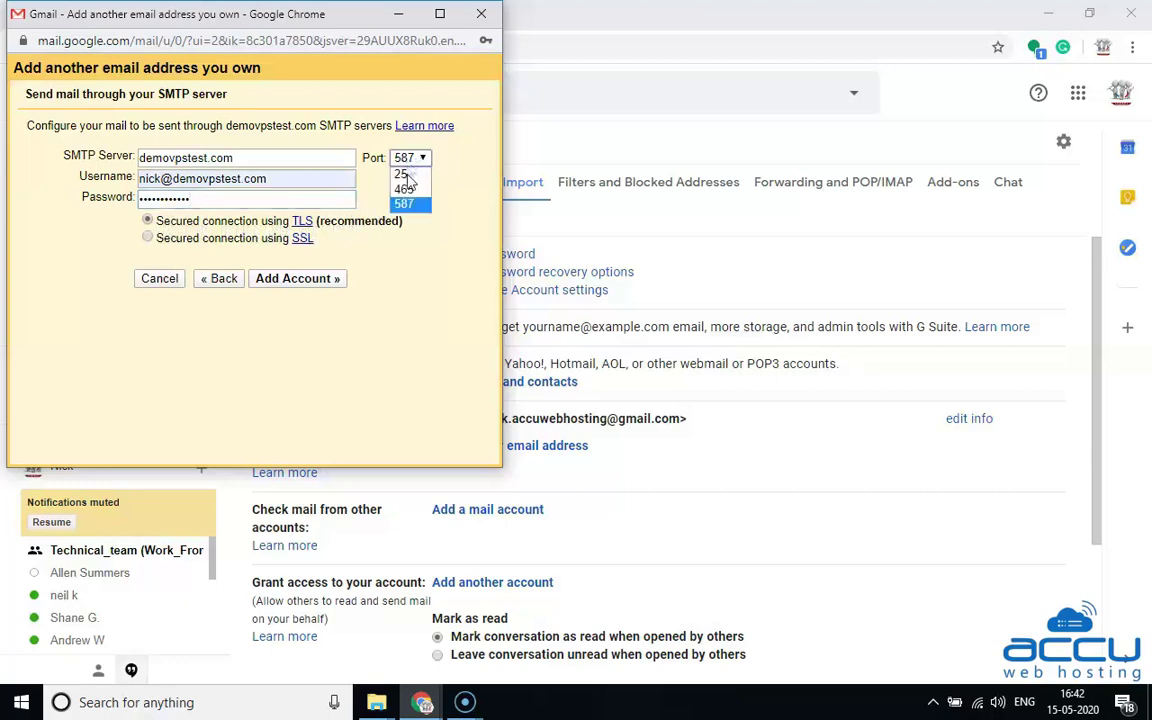
{"action": "key", "text": "Escape"}
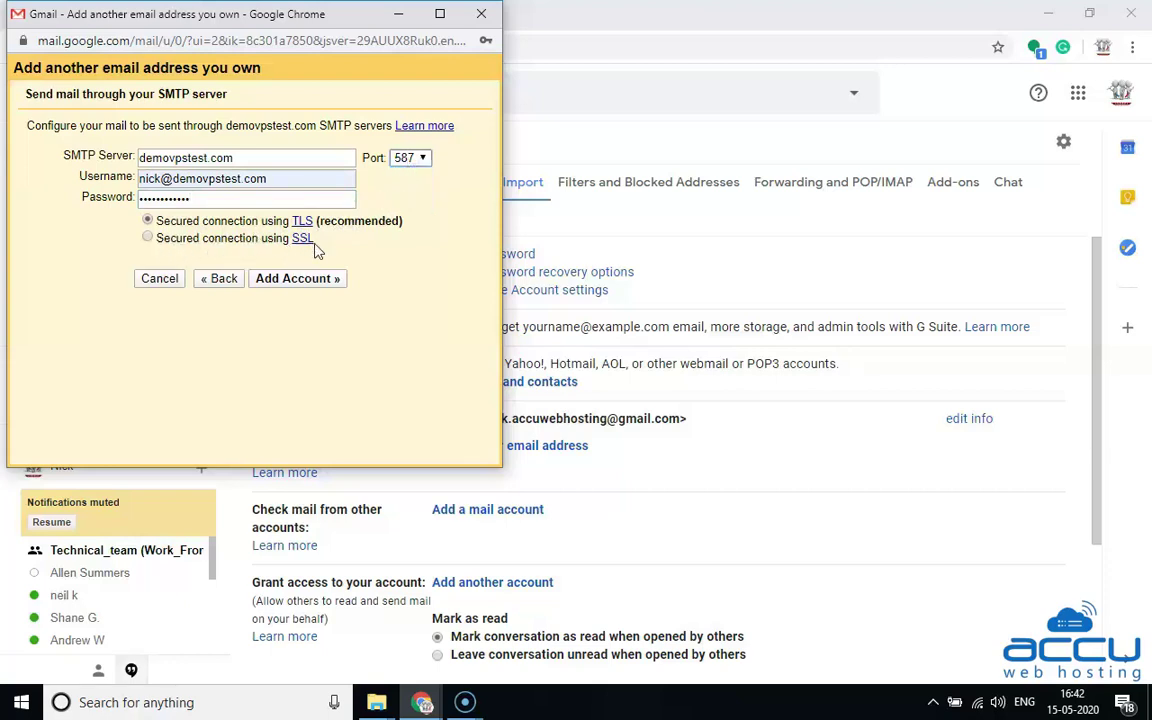
{"action": "left_click", "coordinate": [147, 237]}
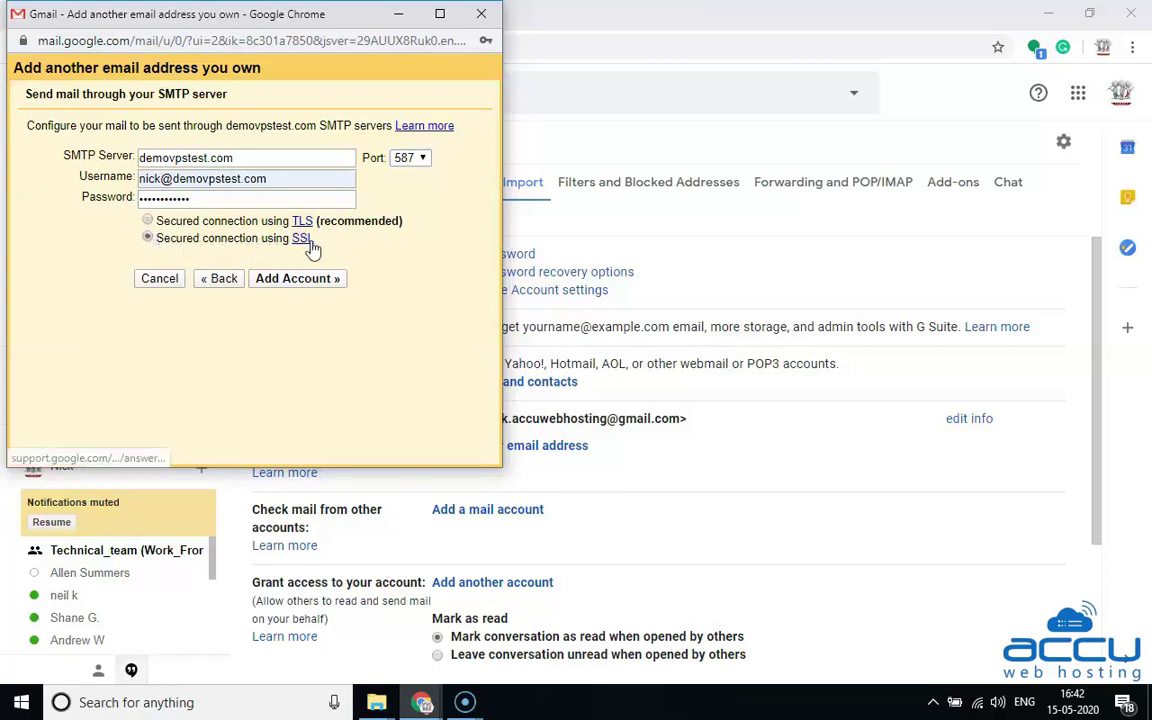
{"action": "left_click", "coordinate": [406, 159]}
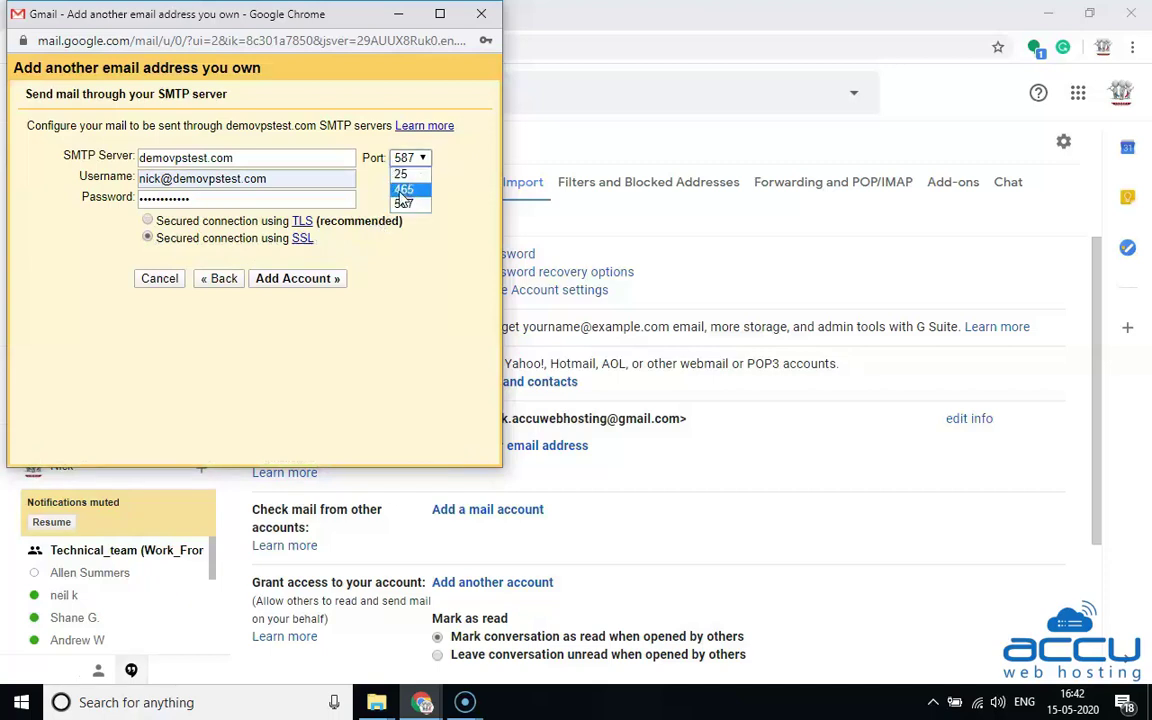
{"action": "left_click", "coordinate": [405, 190]}
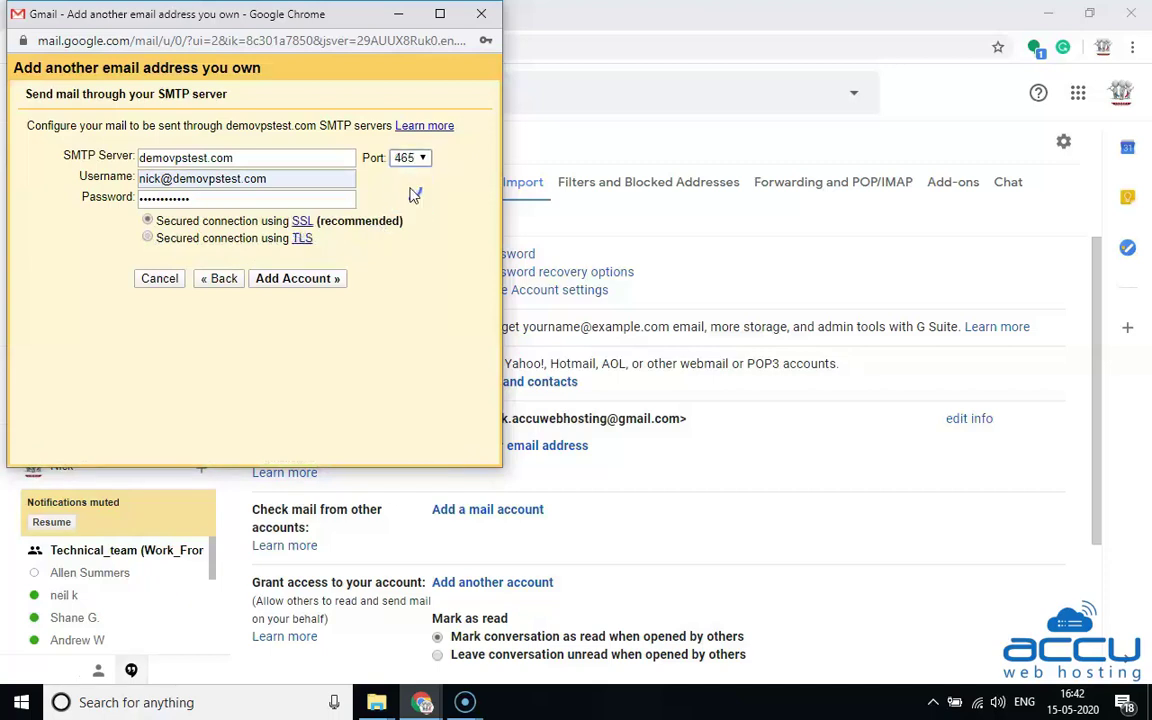
Set the SMTP port to 25, try the unsecured connection option, and choose TLS again
{"action": "left_click", "coordinate": [408, 158]}
{"action": "left_click", "coordinate": [404, 175]}
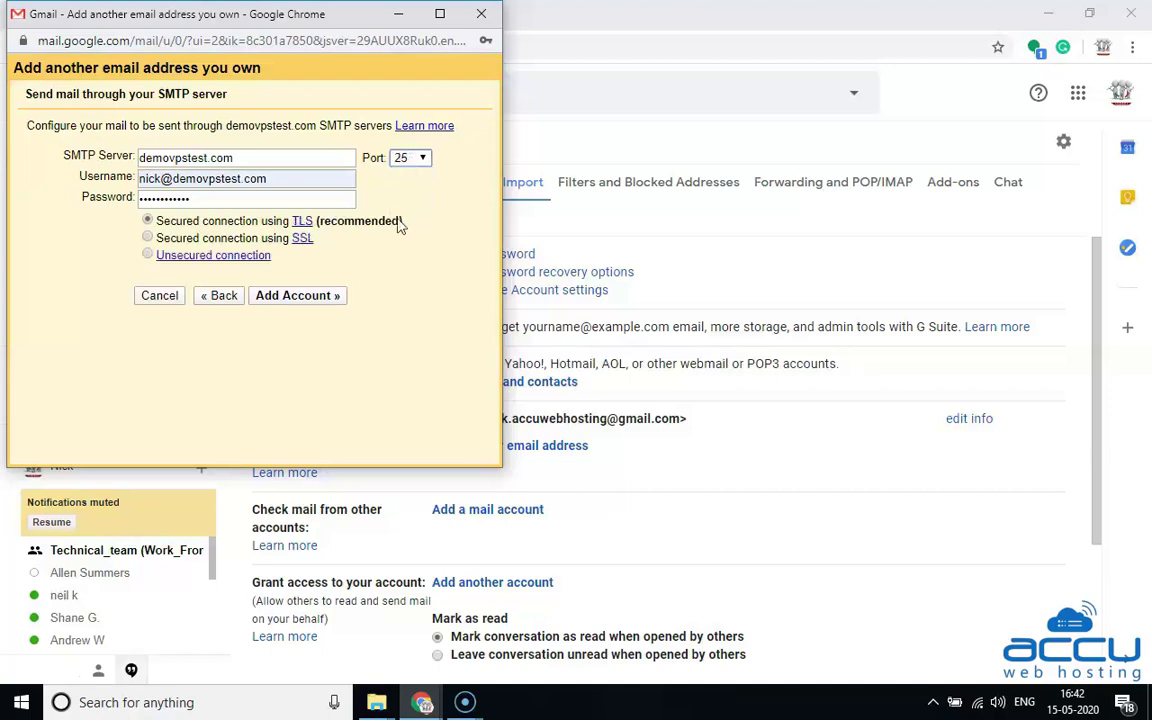
{"action": "left_click", "coordinate": [147, 256]}
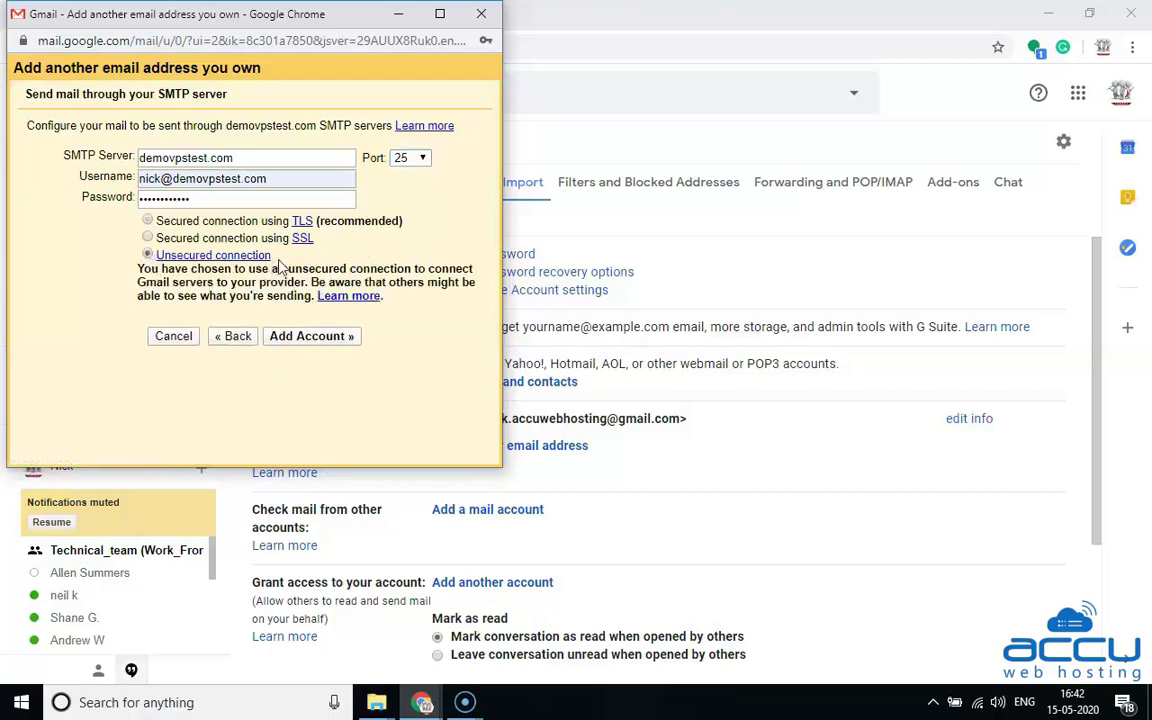
{"action": "left_click", "coordinate": [408, 158]}
{"action": "left_click", "coordinate": [401, 177]}
{"action": "left_click", "coordinate": [148, 222]}
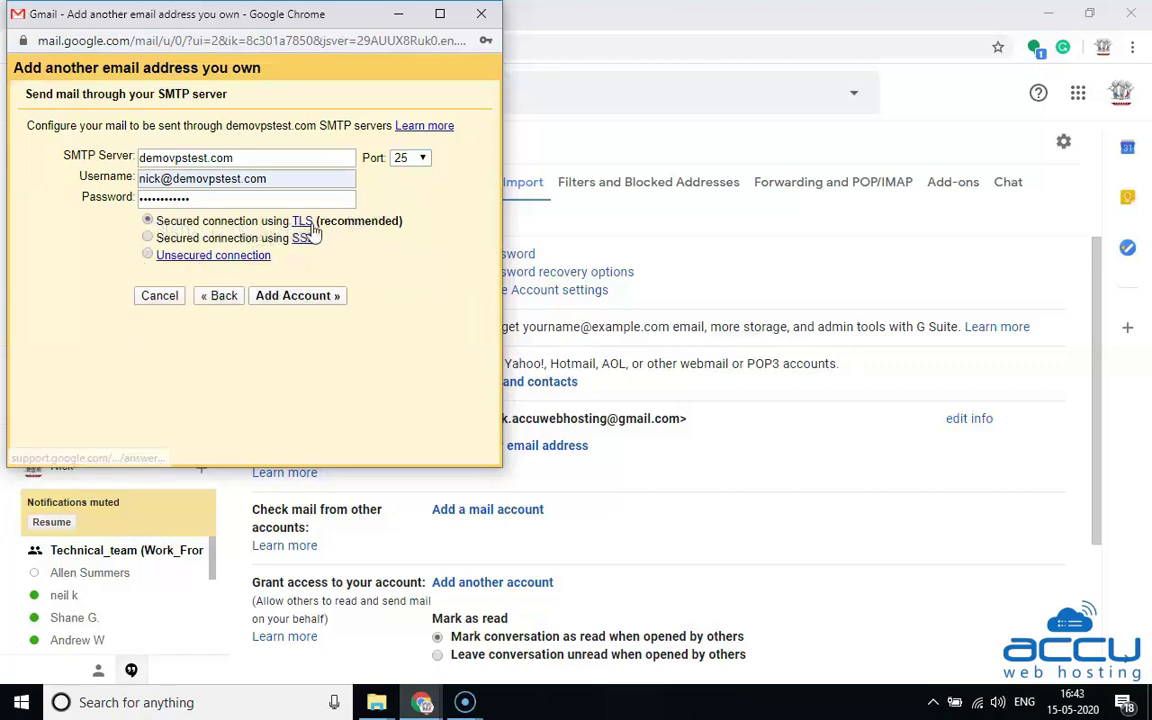
Set the SMTP port to 587 with TLS and add the account for sending mail
{"action": "left_click", "coordinate": [415, 162]}
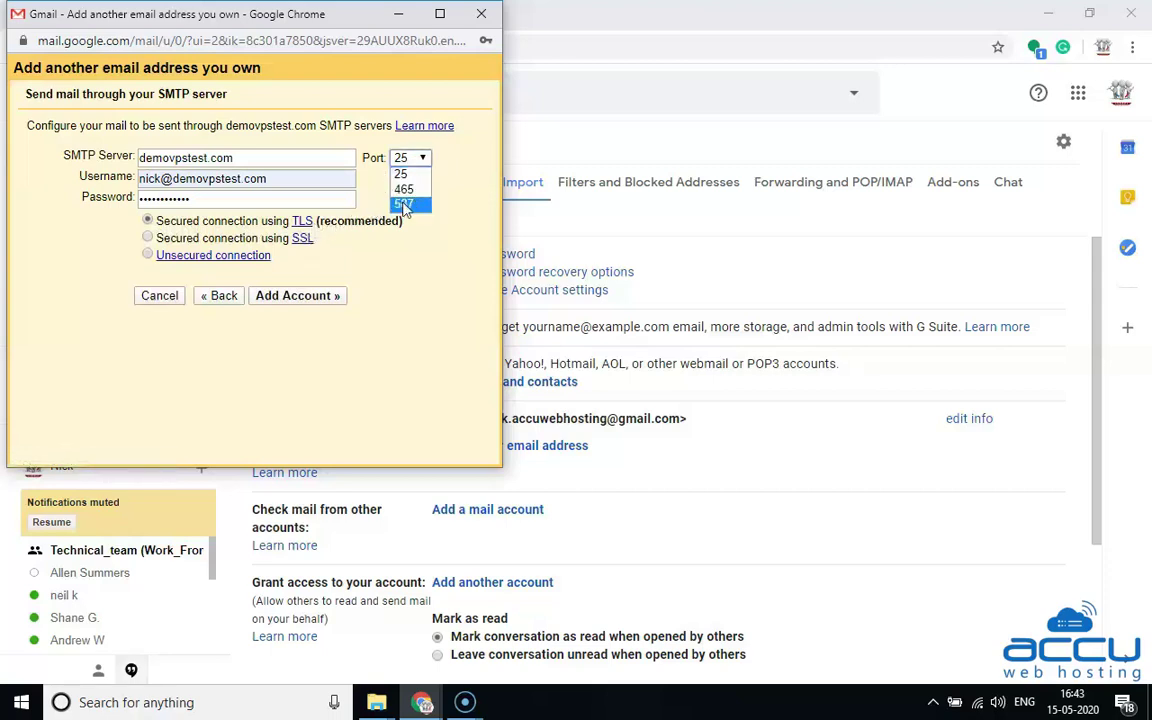
{"action": "left_click", "coordinate": [405, 205]}
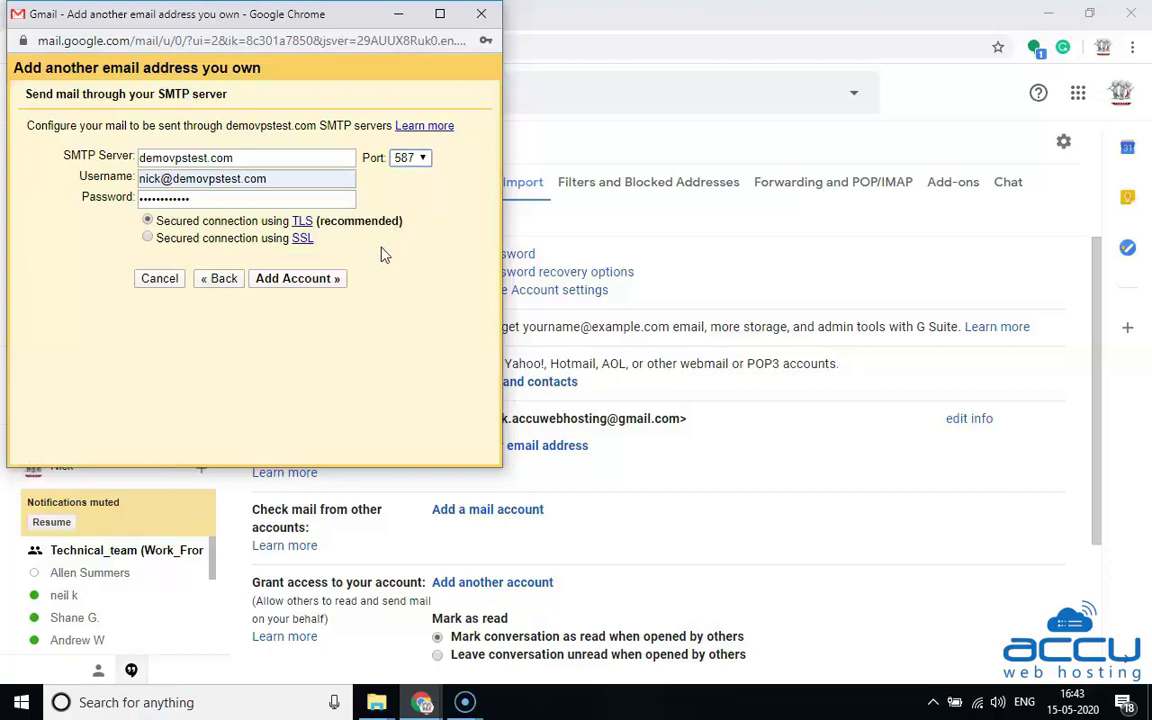
{"action": "left_click", "coordinate": [297, 282]}
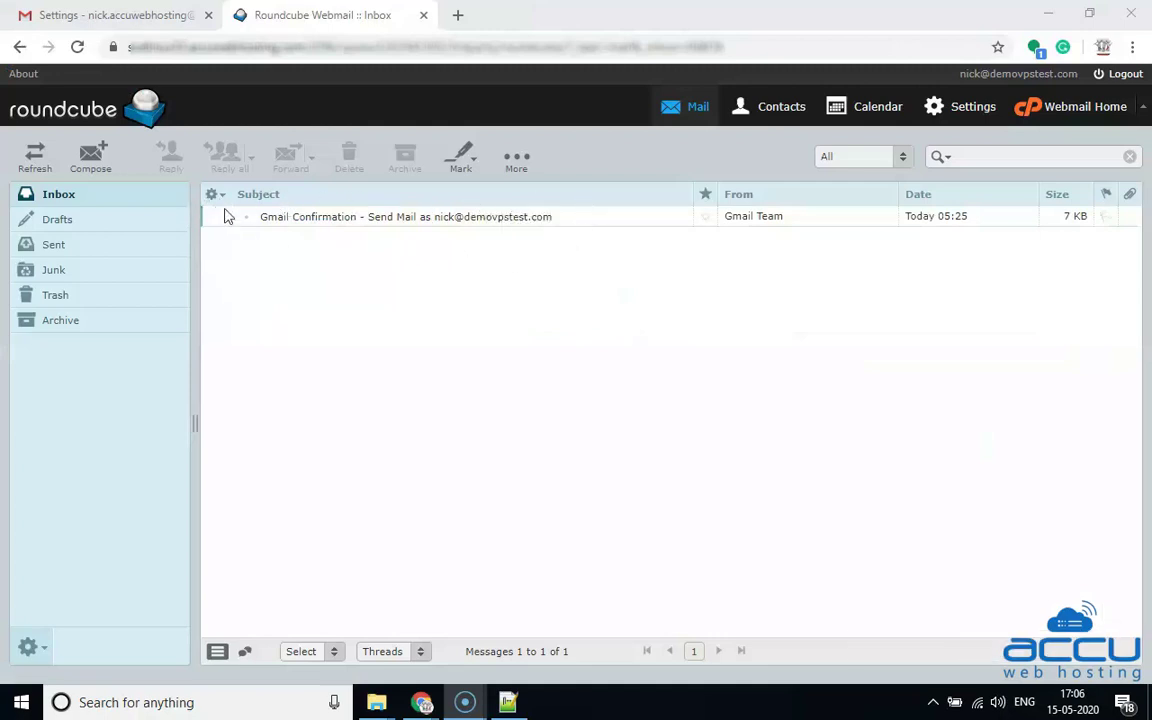
Open the Gmail Confirmation message in the Roundcube webmail inbox and copy its confirmation code
{"action": "double_click", "coordinate": [396, 218]}
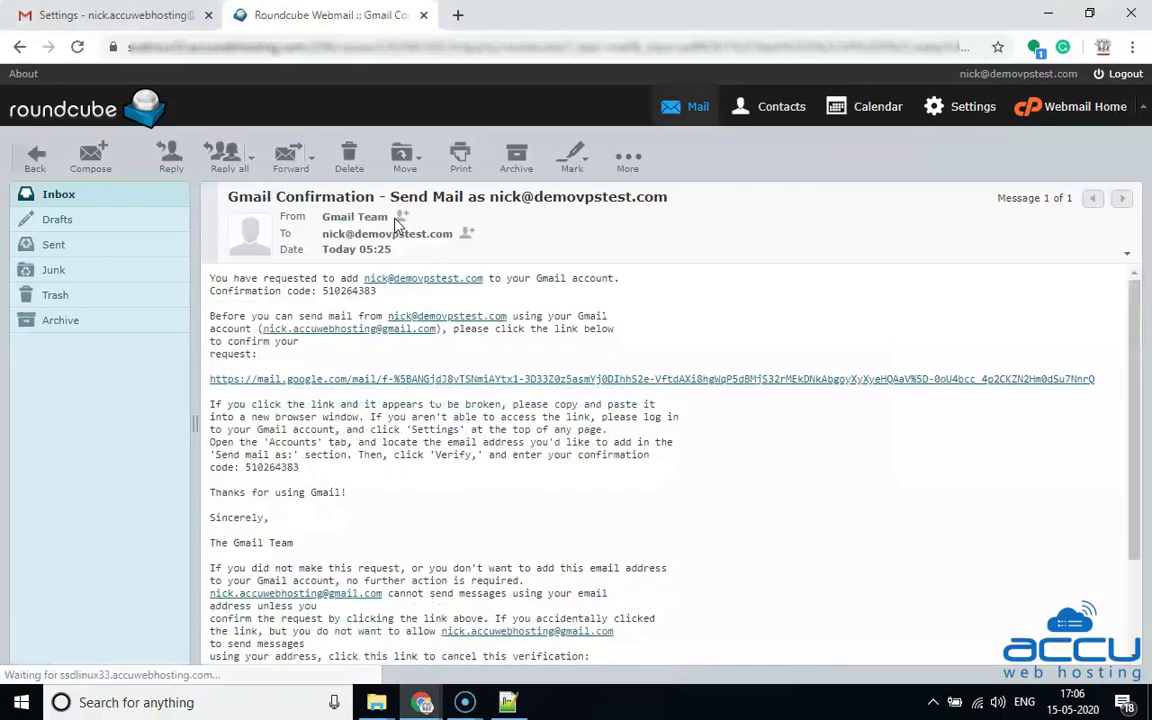
{"action": "left_click", "coordinate": [210, 293]}
{"action": "left_click_drag", "start_coordinate": [210, 293], "coordinate": [377, 297]}
{"action": "left_click", "coordinate": [329, 357]}
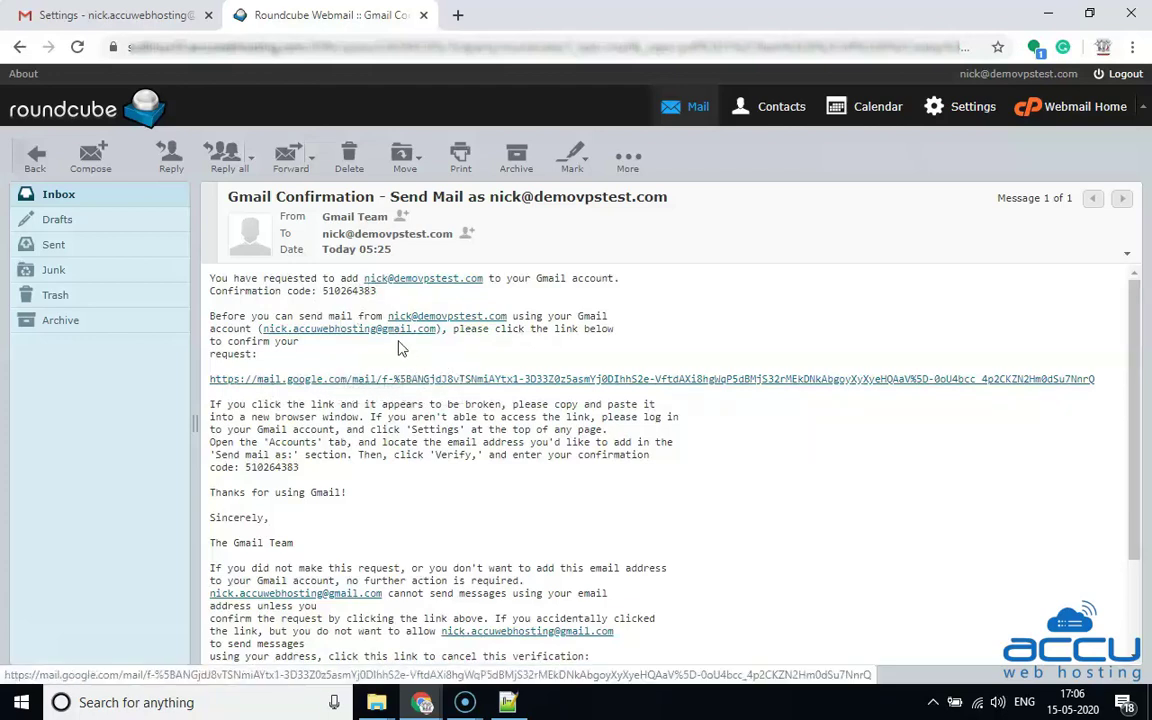
{"action": "left_click_drag", "start_coordinate": [322, 291], "coordinate": [383, 293]}
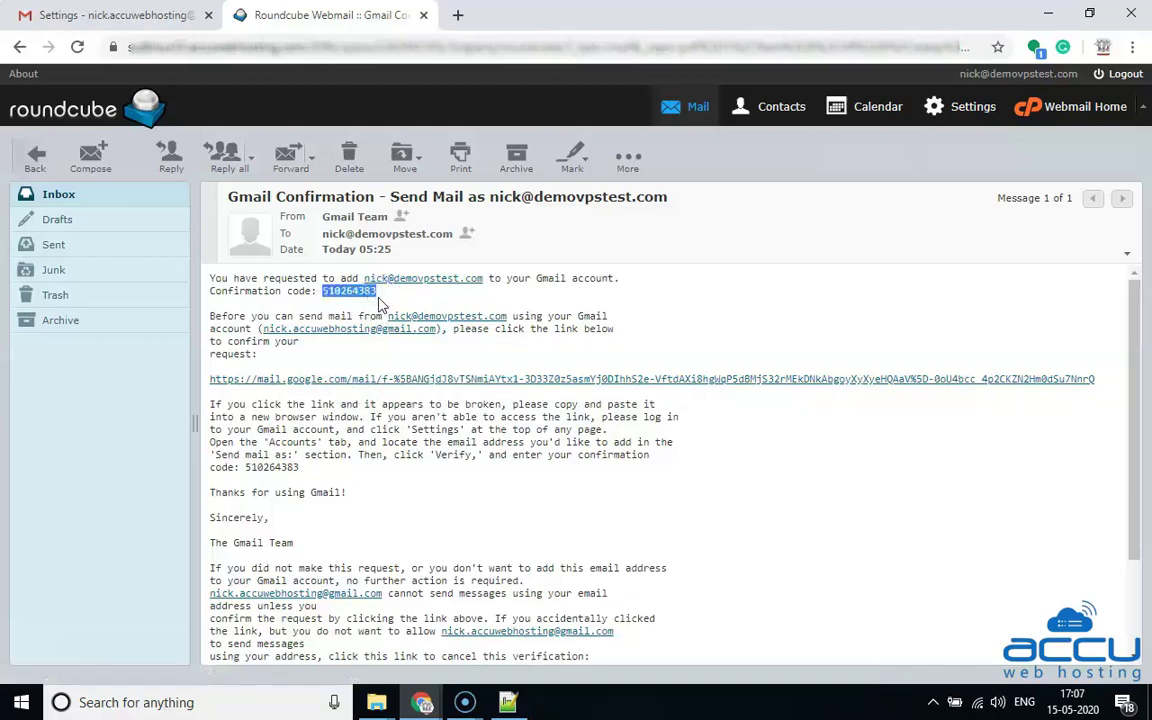
{"action": "left_click", "coordinate": [376, 304]}
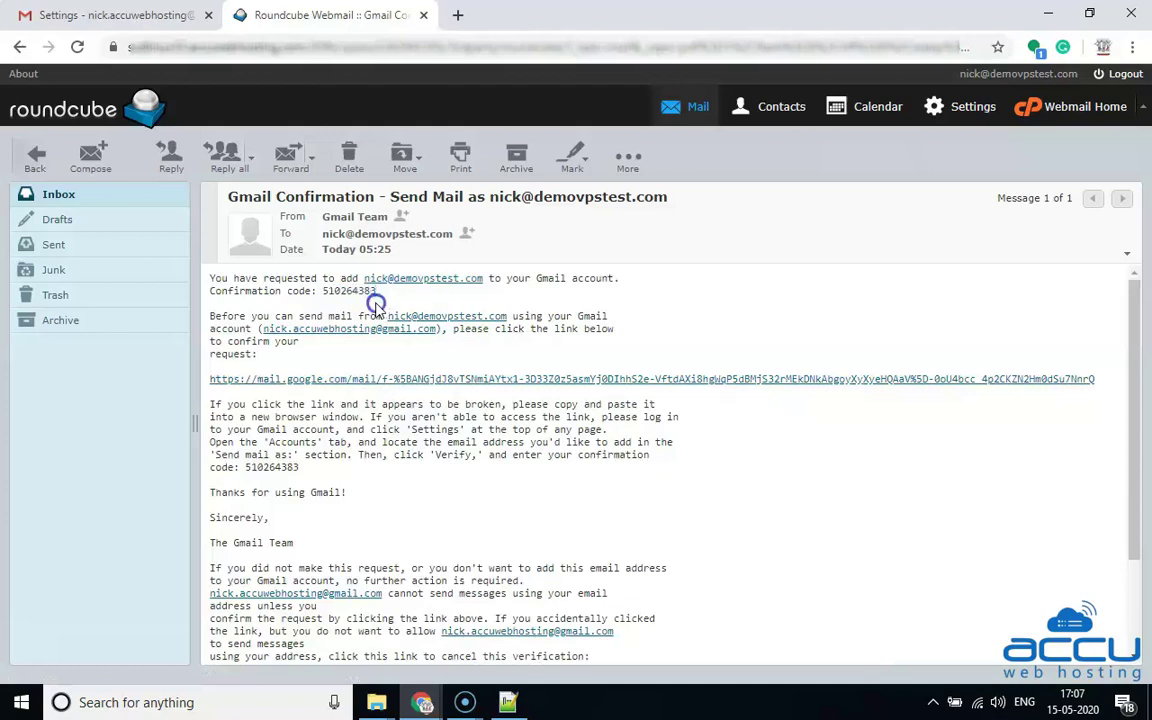
{"action": "left_click_drag", "start_coordinate": [322, 291], "coordinate": [370, 292]}
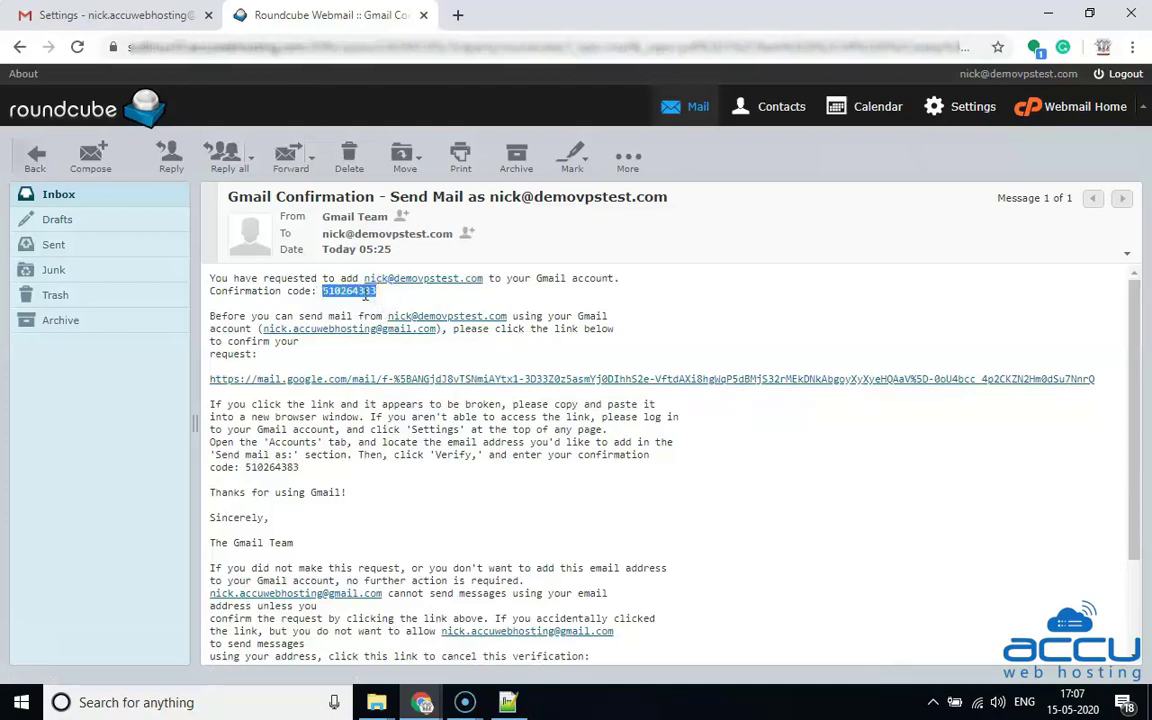
{"action": "right_click", "coordinate": [335, 290]}
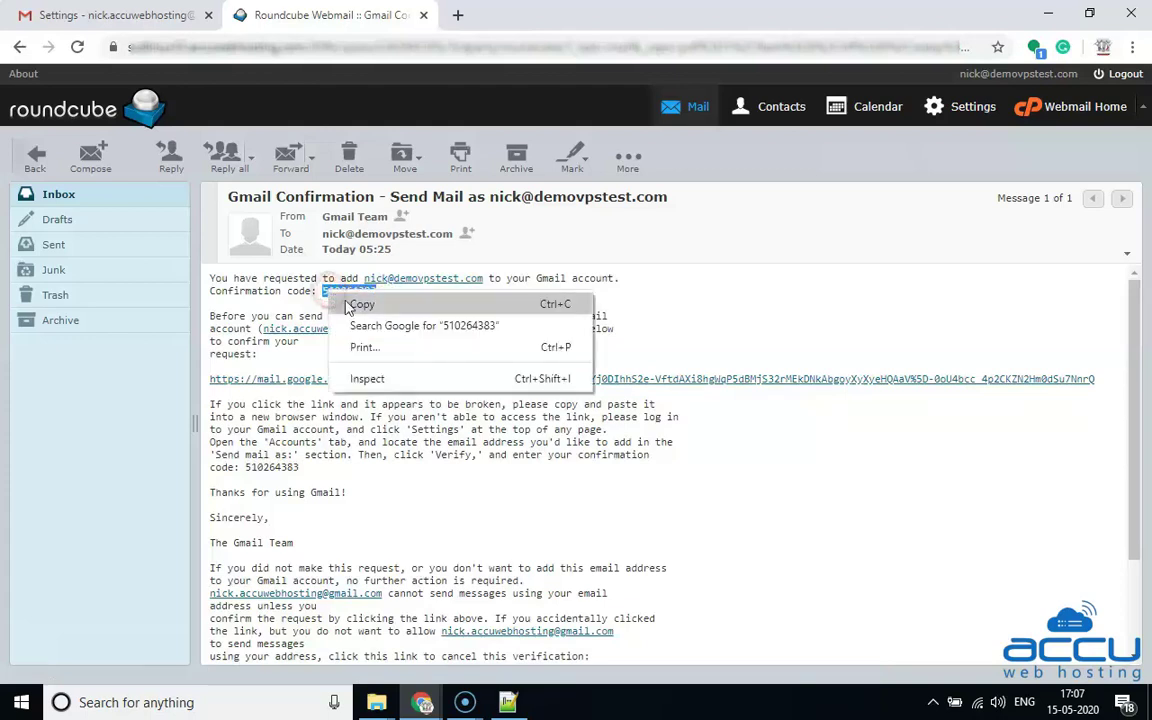
{"action": "left_click", "coordinate": [355, 303]}
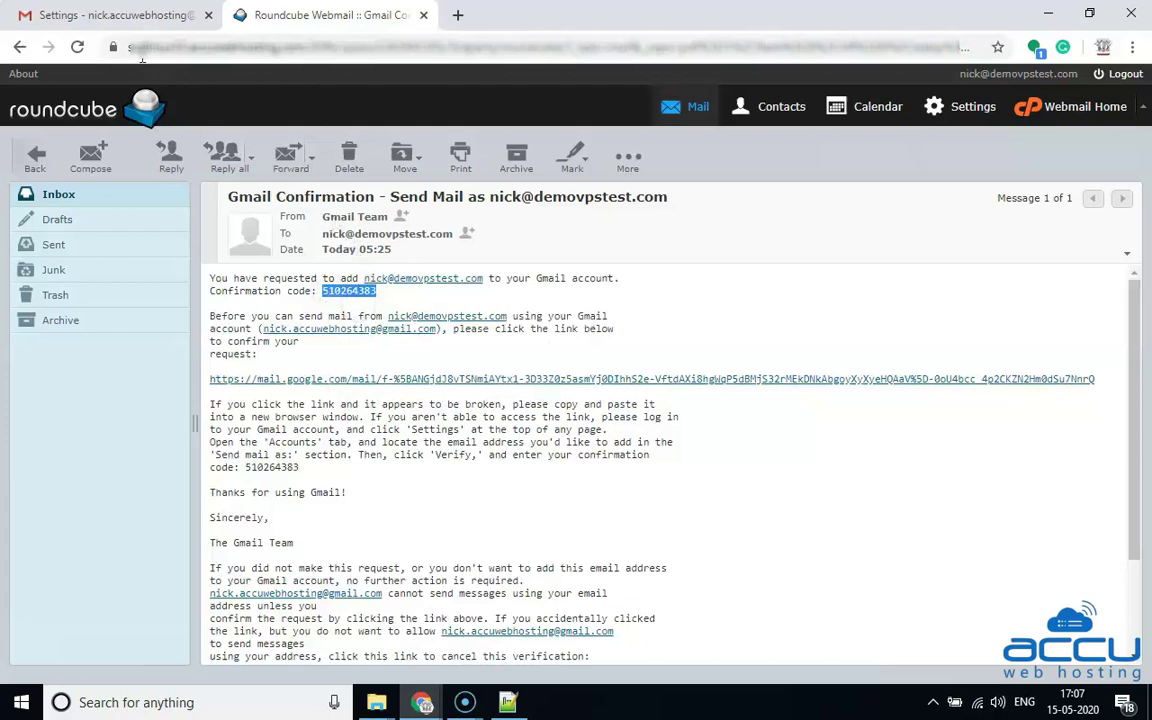
Return to Gmail's address confirmation window, paste the confirmation code and verify the added address
{"action": "left_click", "coordinate": [115, 18]}
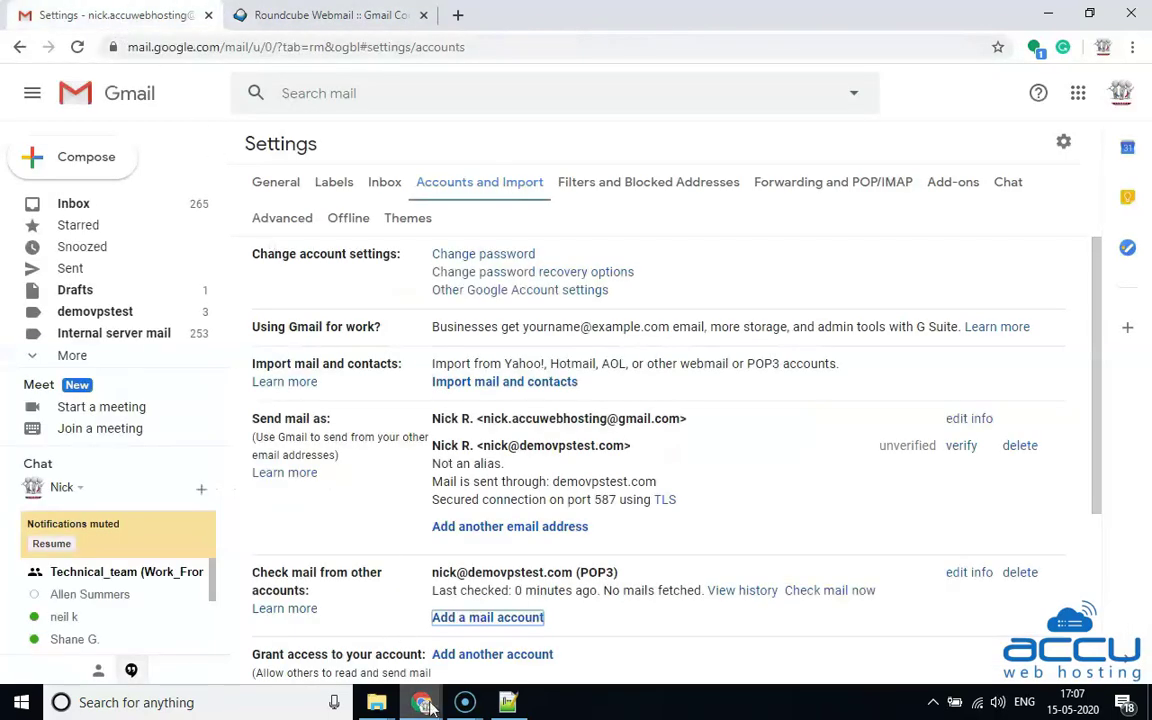
{"action": "mouse_move", "coordinate": [421, 702]}
{"action": "left_click", "coordinate": [485, 625]}
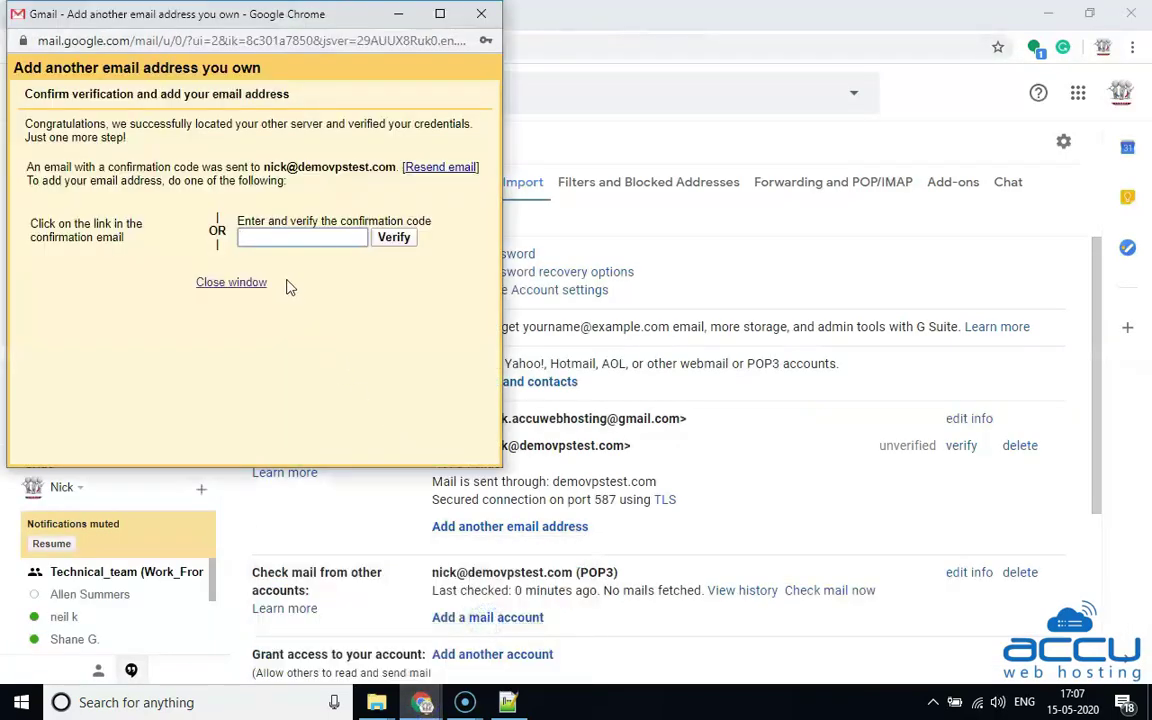
{"action": "left_click", "coordinate": [238, 234]}
{"action": "right_click", "coordinate": [319, 238]}
{"action": "left_click", "coordinate": [360, 378]}
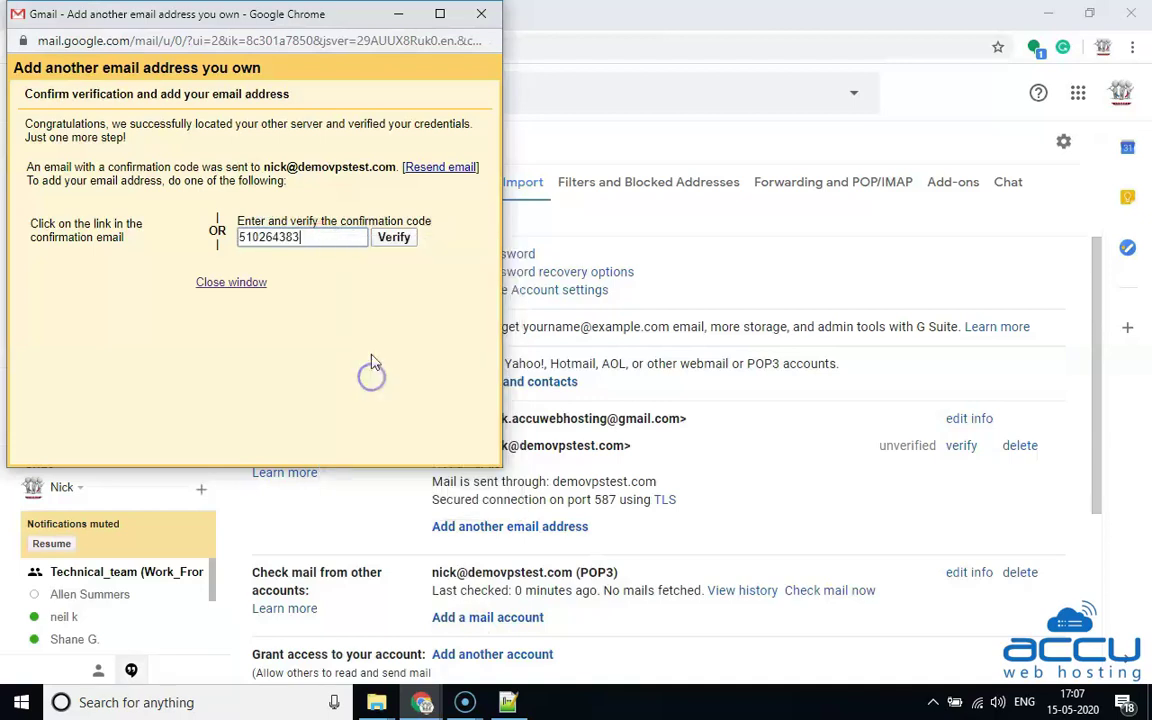
{"action": "left_click", "coordinate": [396, 244]}
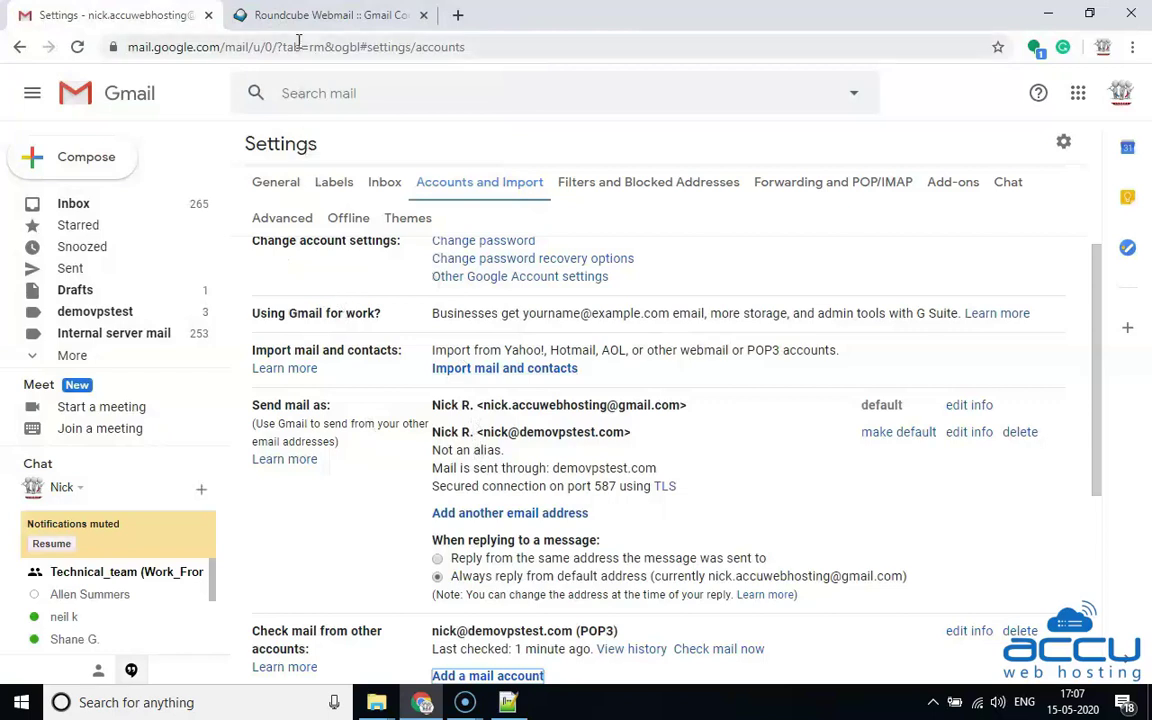
Review the confirmation message in Roundcube, and return to Gmail to view the inbox's Updates category
{"action": "left_click", "coordinate": [318, 17]}
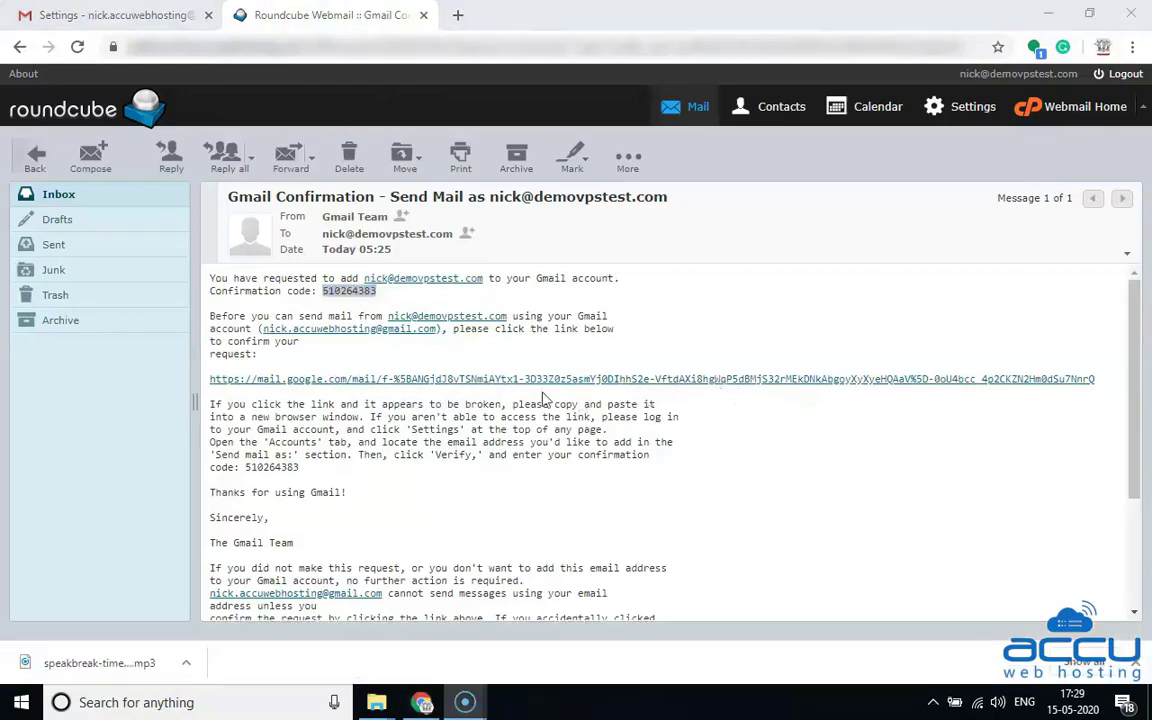
{"action": "left_click", "coordinate": [93, 18]}
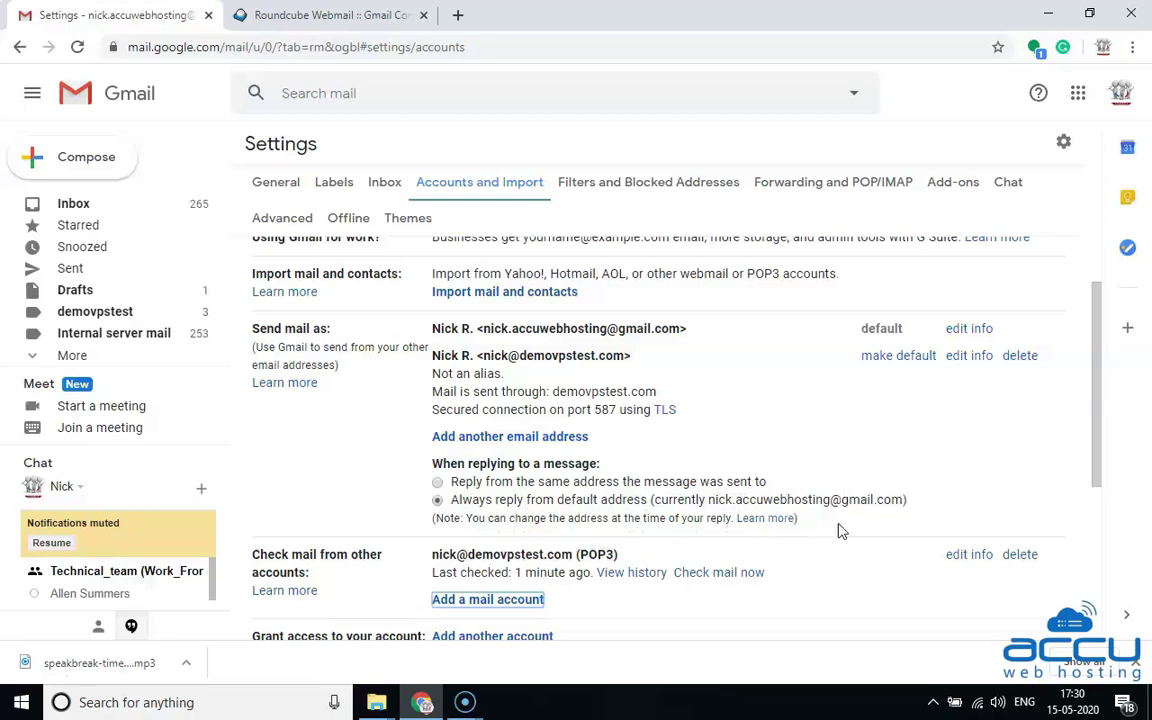
{"action": "left_click", "coordinate": [65, 205]}
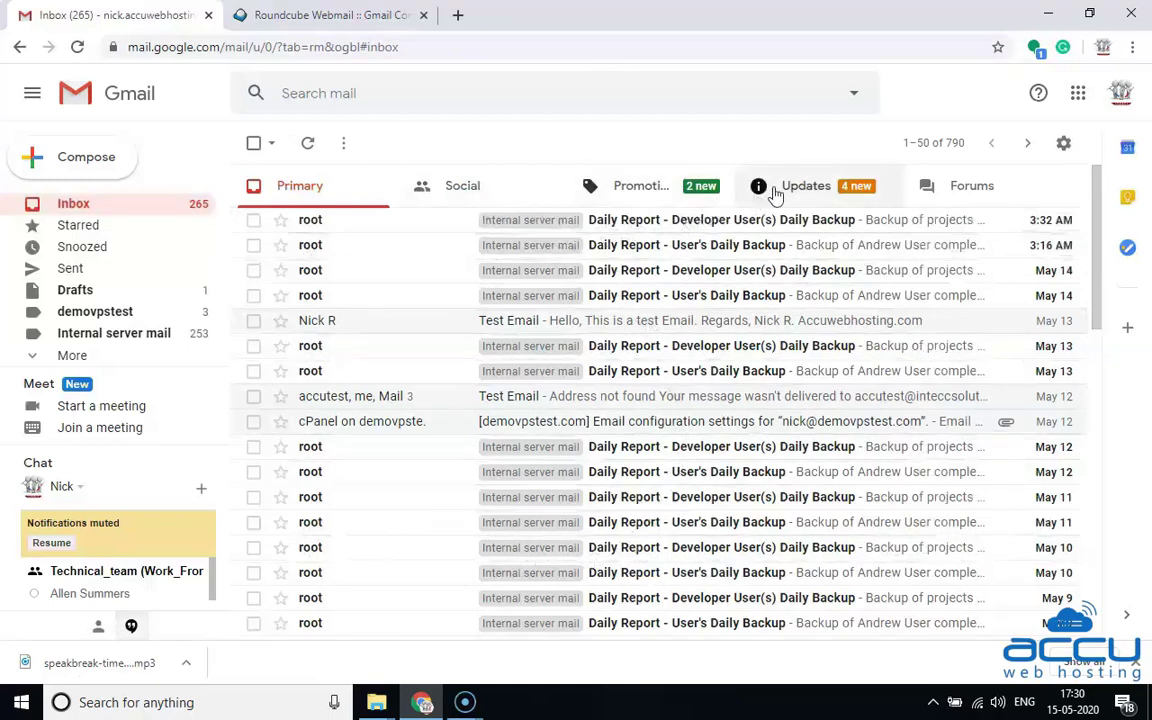
{"action": "left_click", "coordinate": [792, 190]}
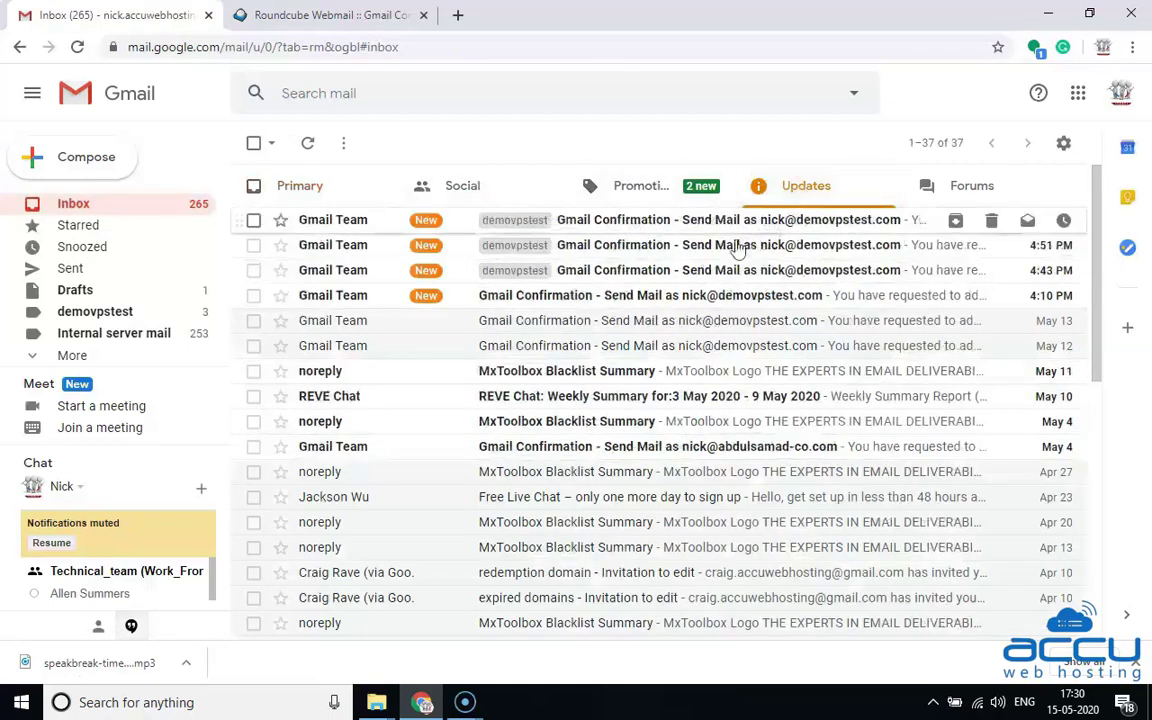